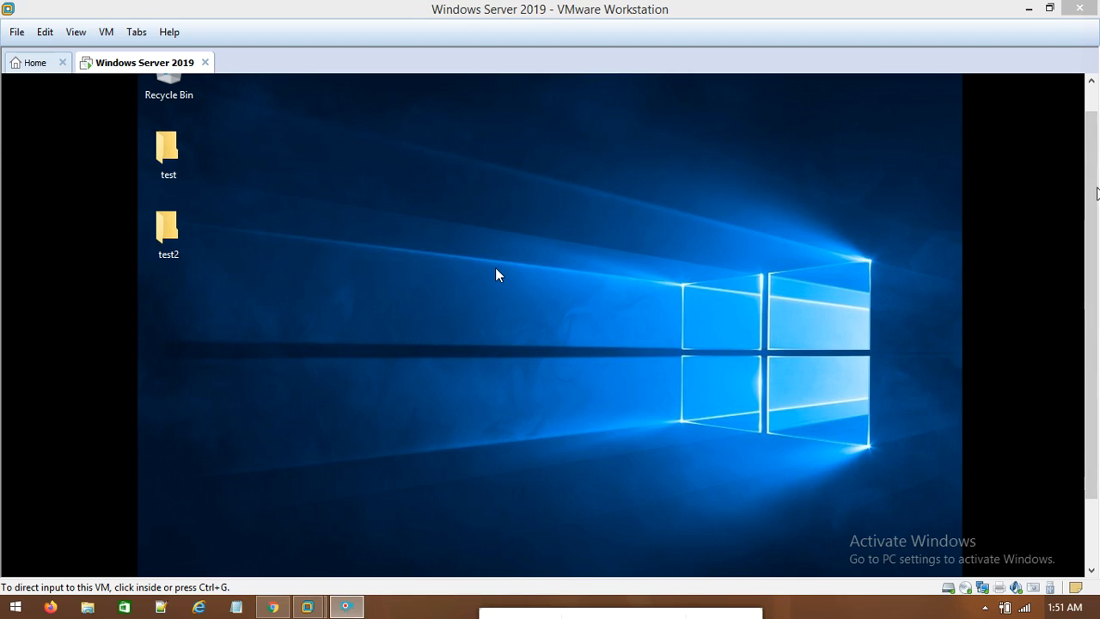
Step: Open Server Manager in the Windows Server 2019 virtual machine, view its dashboard, and close it
{"action": "left_click_drag", "start_coordinate": [1091, 205], "coordinate": [1095, 152]}
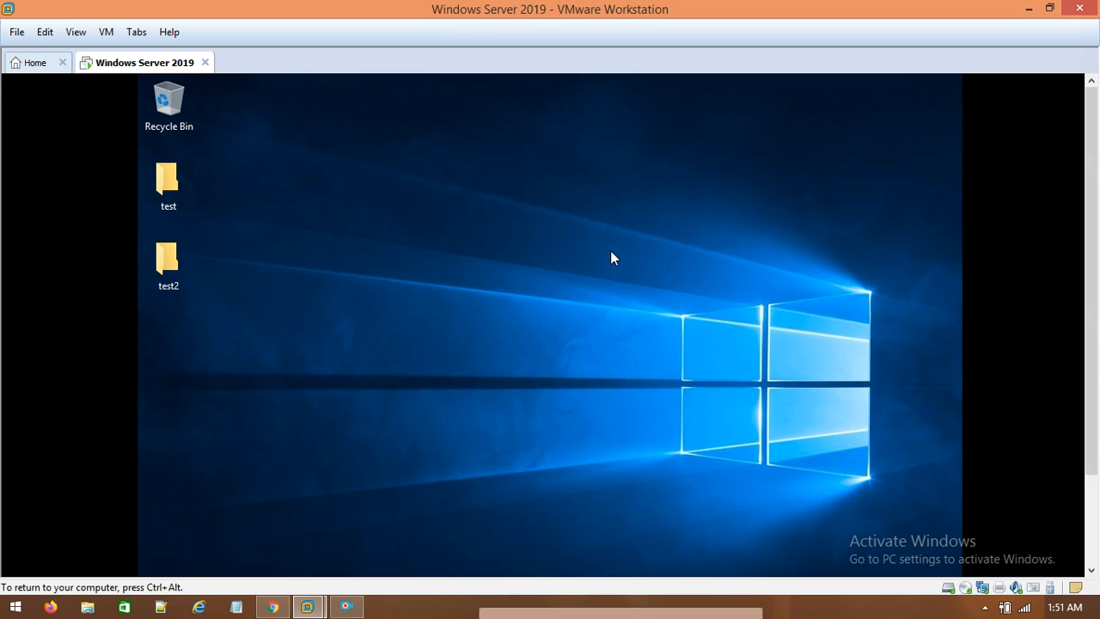
{"action": "left_click_drag", "start_coordinate": [1092, 227], "coordinate": [1090, 347]}
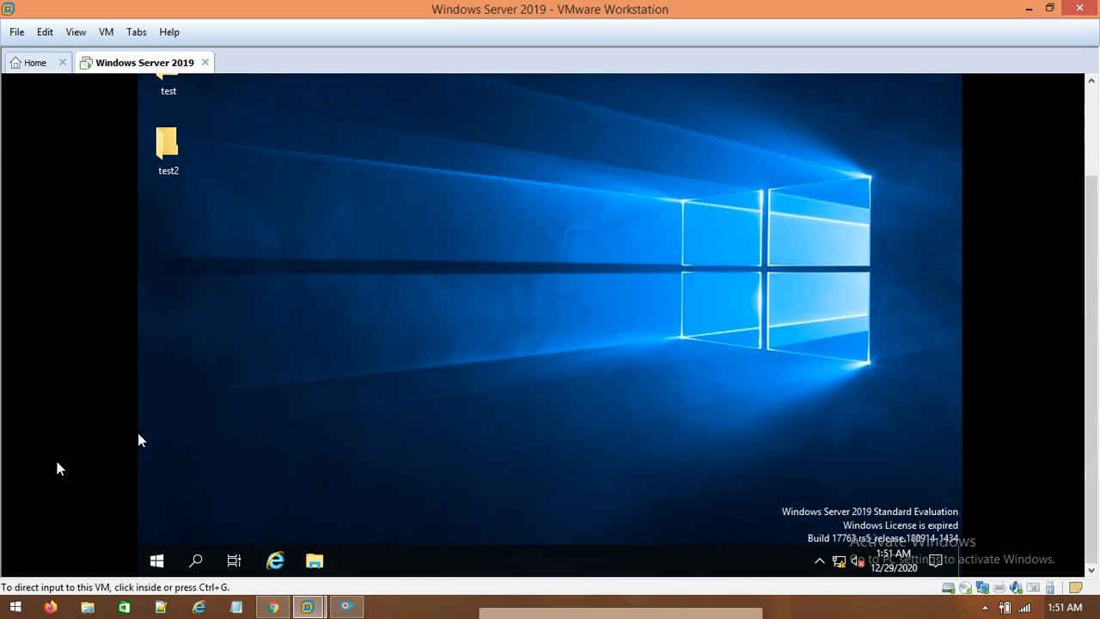
{"action": "left_click", "coordinate": [158, 561]}
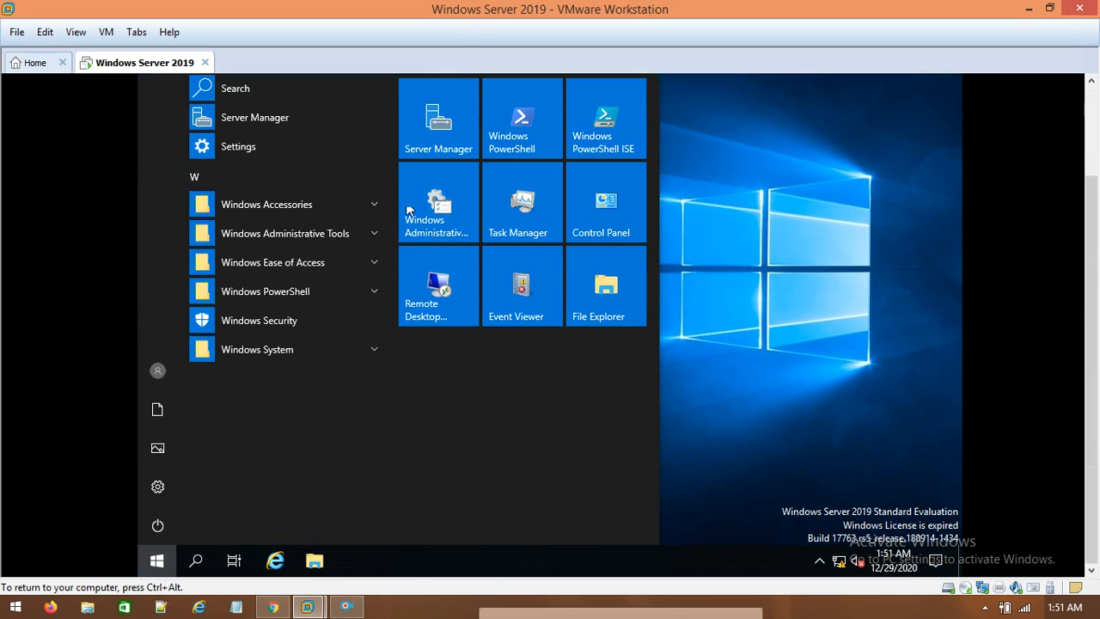
{"action": "left_click", "coordinate": [456, 118]}
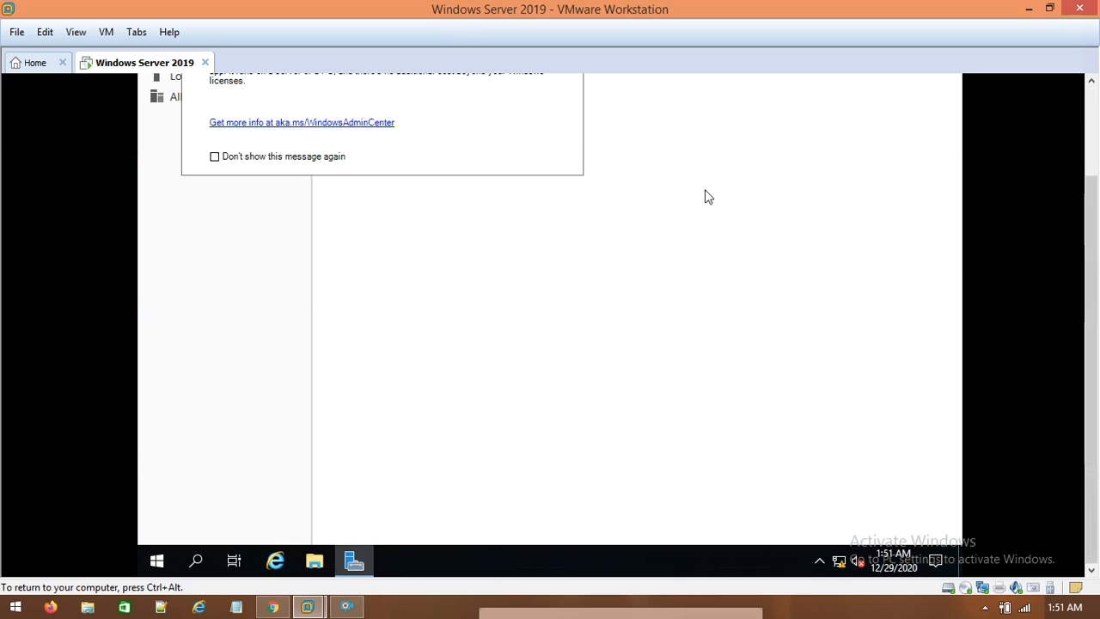
{"action": "left_click", "coordinate": [76, 32]}
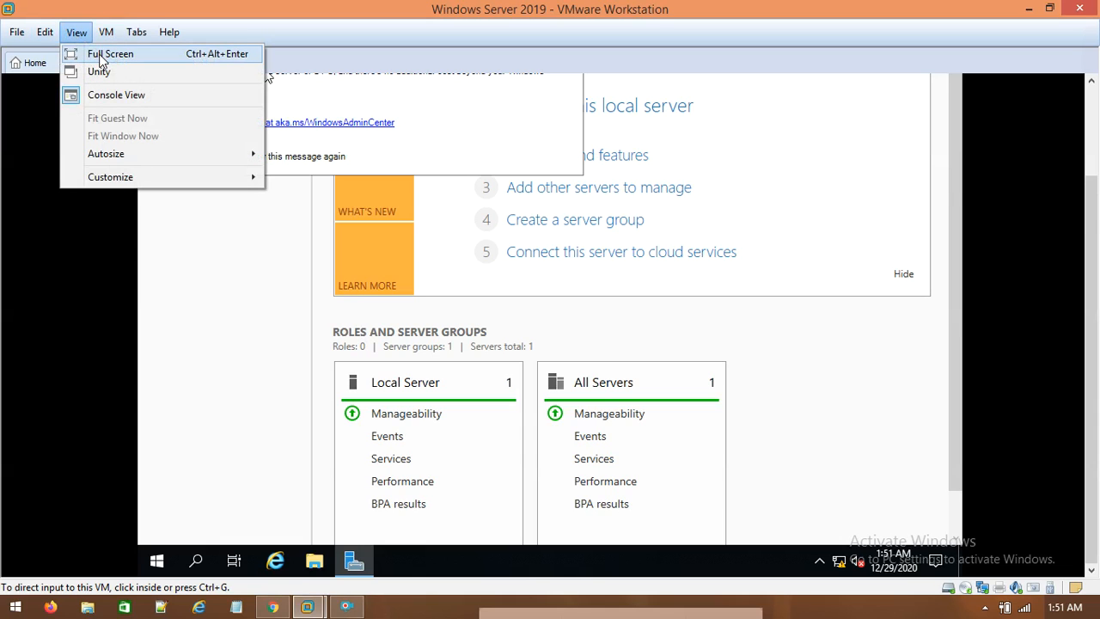
{"action": "left_click", "coordinate": [1057, 213]}
{"action": "left_click_drag", "start_coordinate": [1095, 211], "coordinate": [1097, 115]}
{"action": "left_click", "coordinate": [596, 251]}
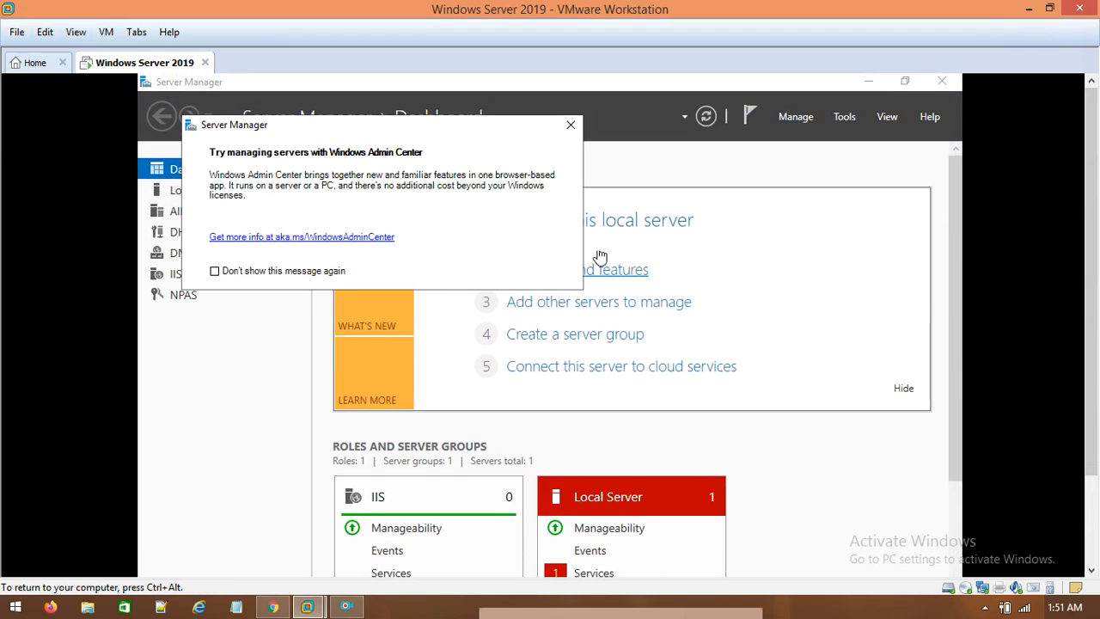
{"action": "left_click", "coordinate": [941, 86]}
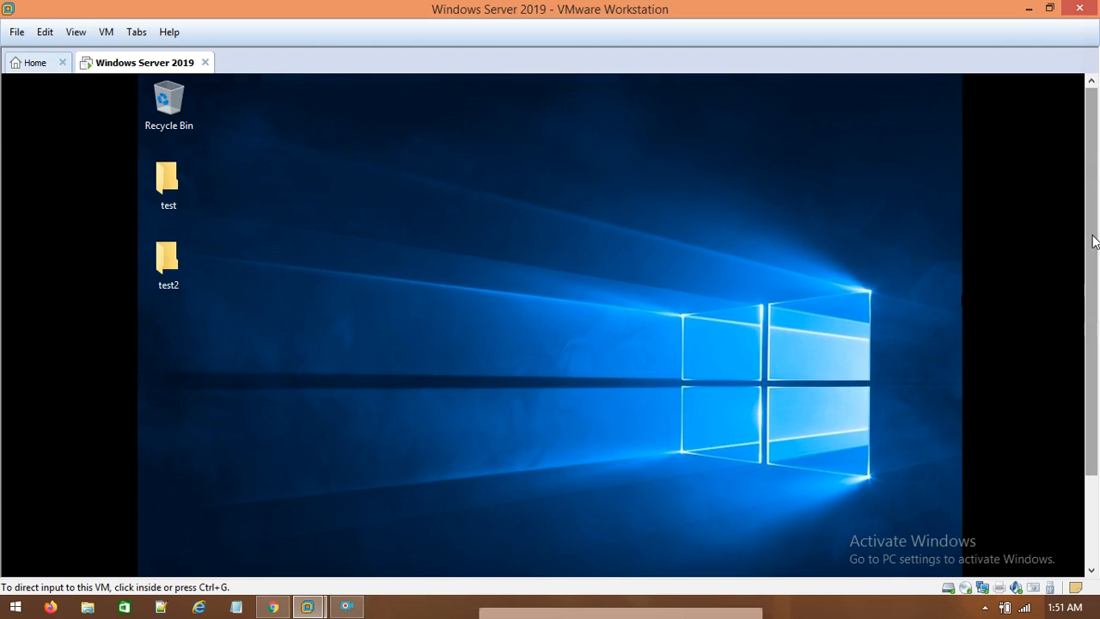
{"action": "left_click_drag", "start_coordinate": [1094, 242], "coordinate": [1095, 329]}
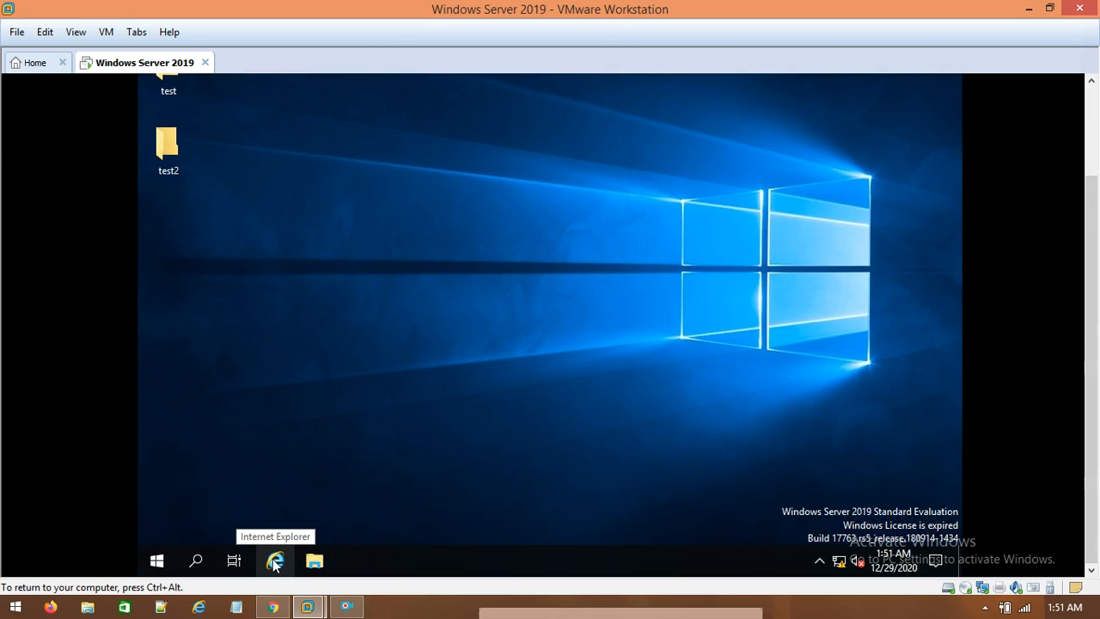
{"action": "left_click", "coordinate": [275, 561]}
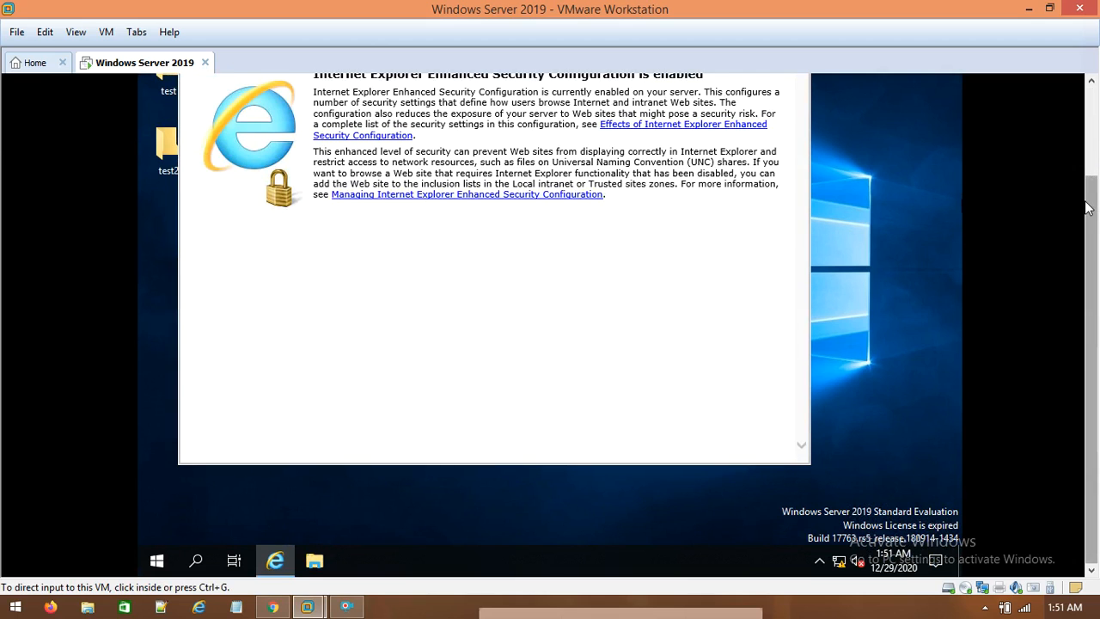
{"action": "left_click", "coordinate": [1097, 153]}
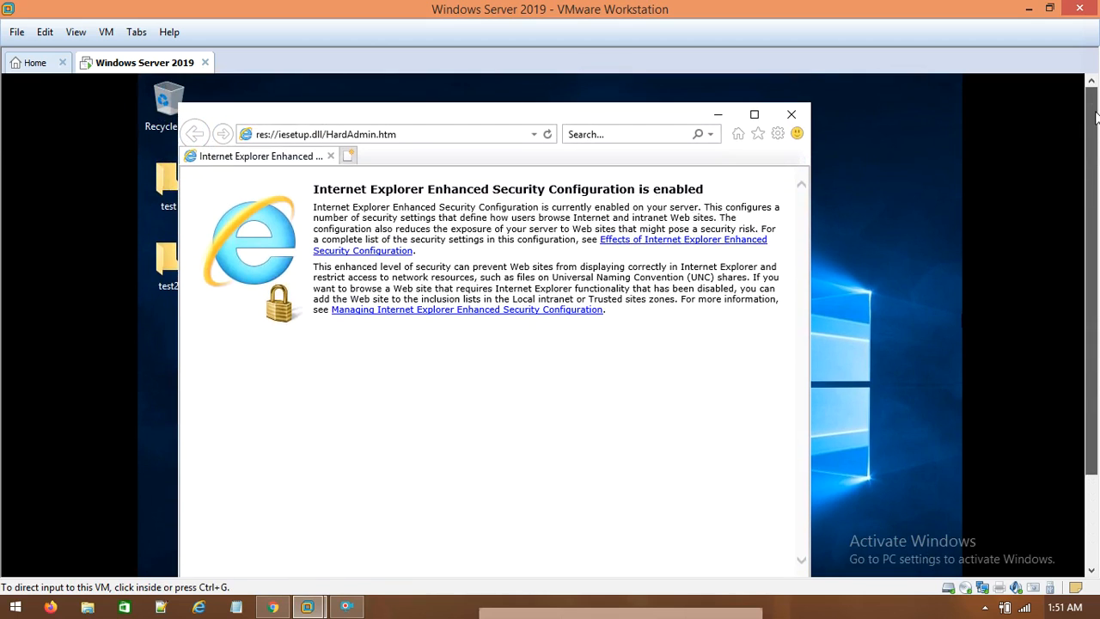
{"action": "left_click", "coordinate": [417, 130]}
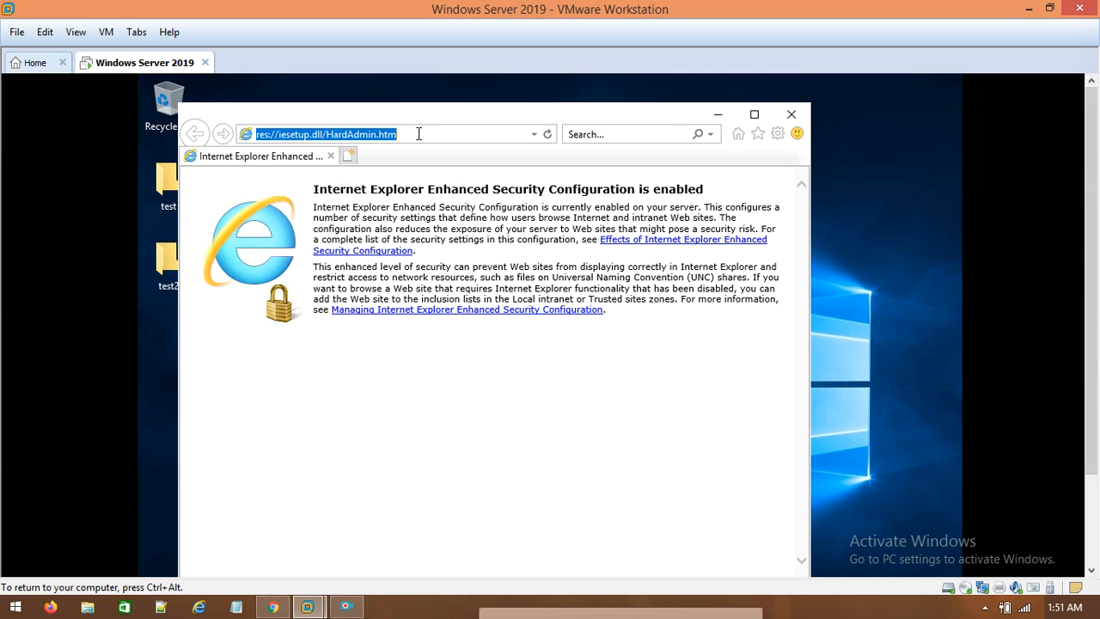
{"action": "left_click", "coordinate": [790, 114]}
Step: Check the IPv4 address in the Ethernet0 connection details of the virtual machine and close the network windows
{"action": "left_click_drag", "start_coordinate": [1095, 274], "coordinate": [1094, 370]}
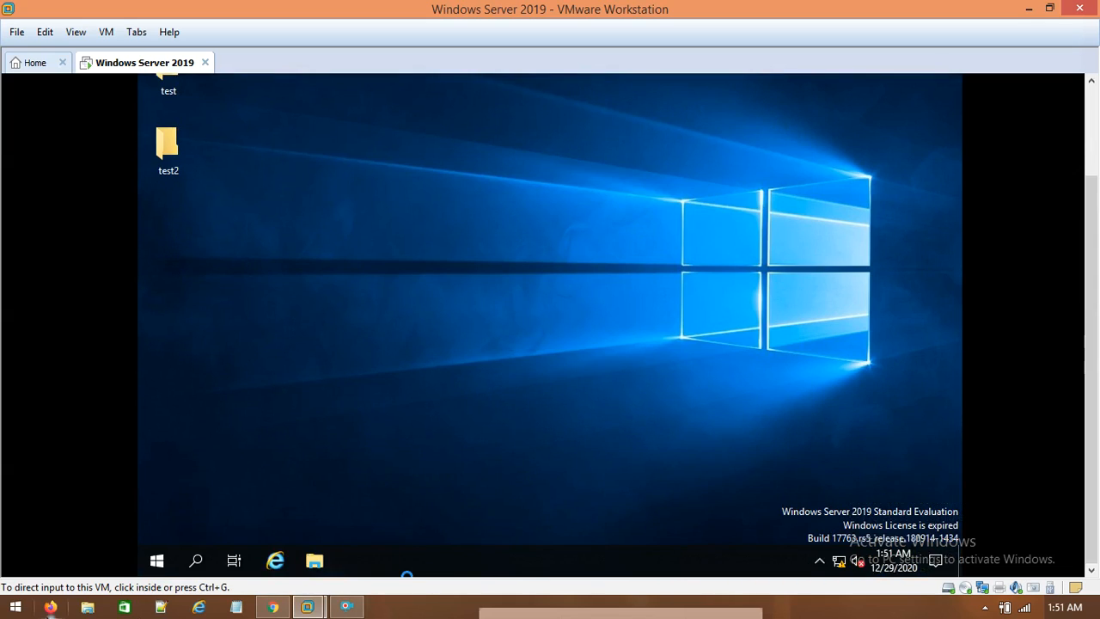
{"action": "right_click", "coordinate": [156, 560]}
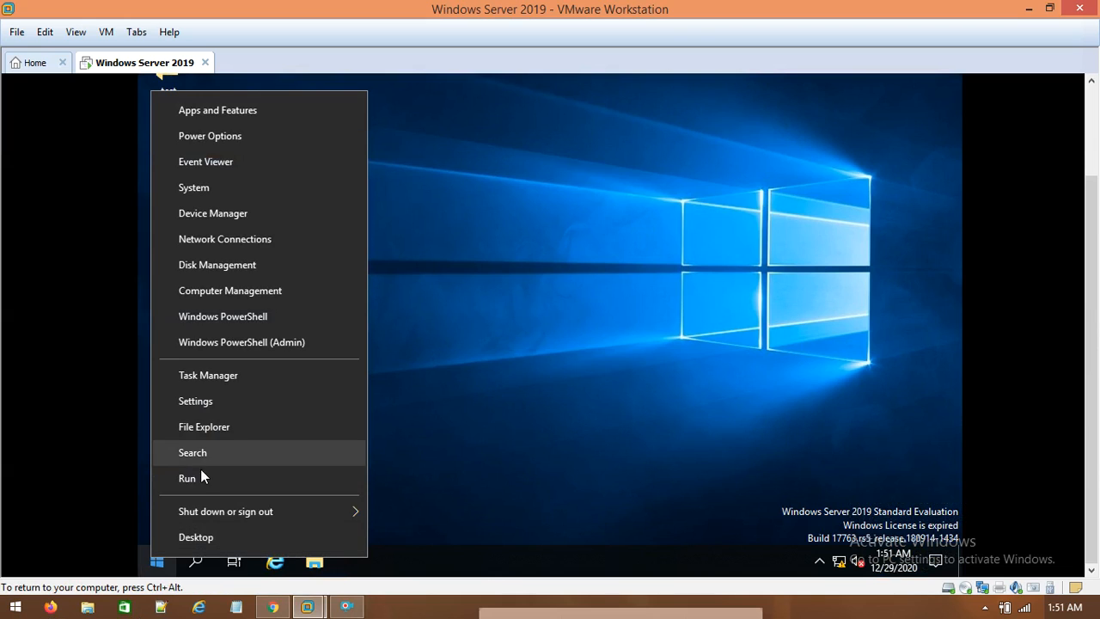
{"action": "left_click", "coordinate": [197, 479]}
{"action": "left_click", "coordinate": [273, 510]}
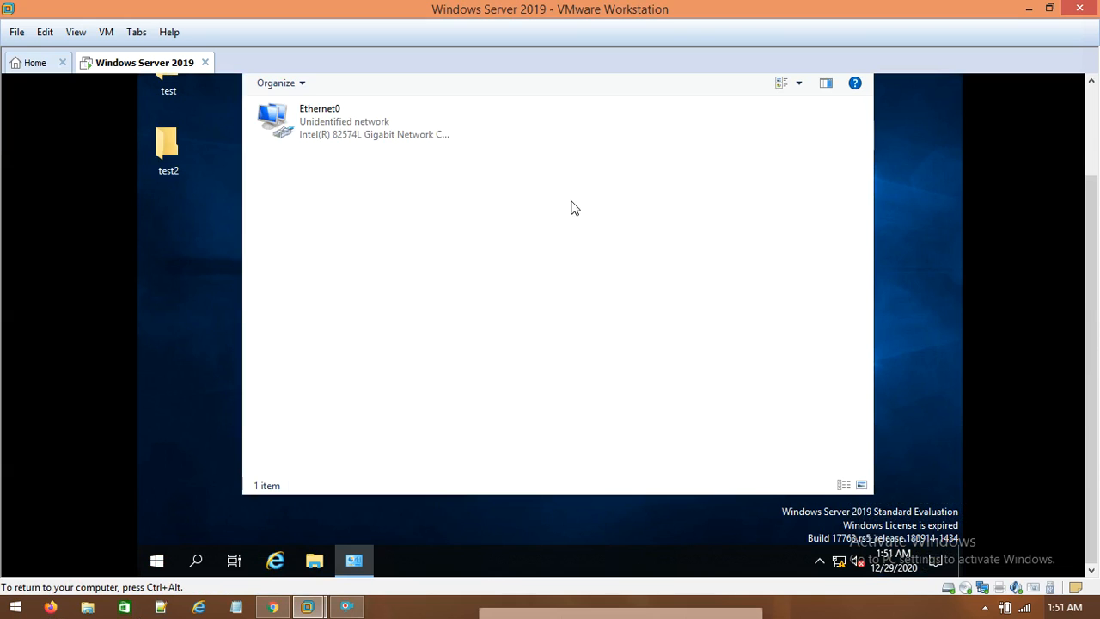
{"action": "right_click", "coordinate": [324, 133]}
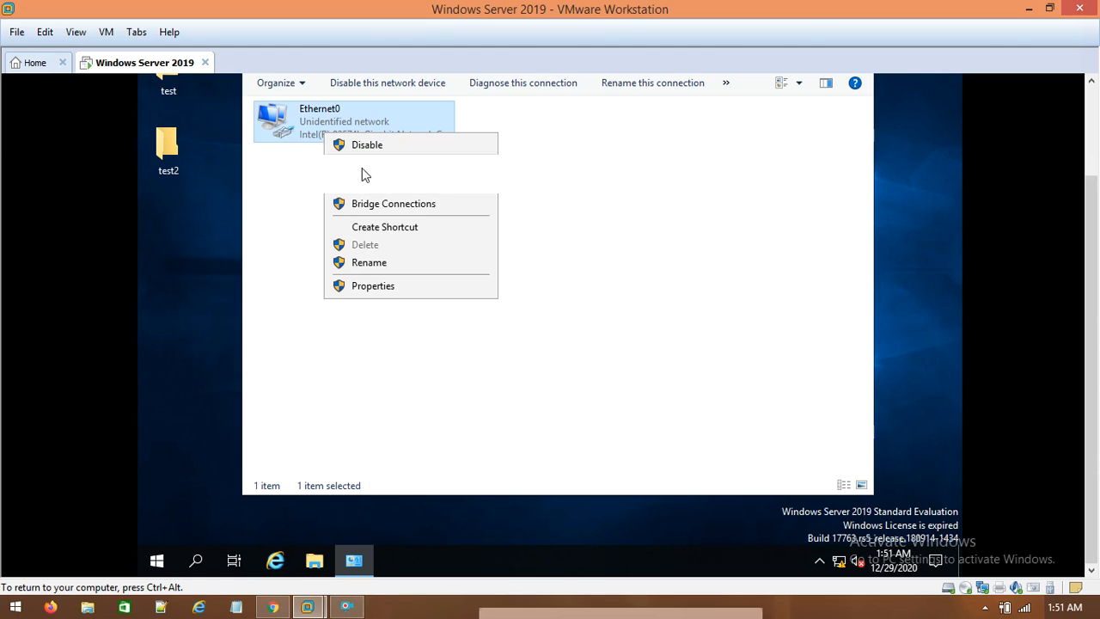
{"action": "left_click", "coordinate": [365, 162]}
{"action": "left_click", "coordinate": [465, 252]}
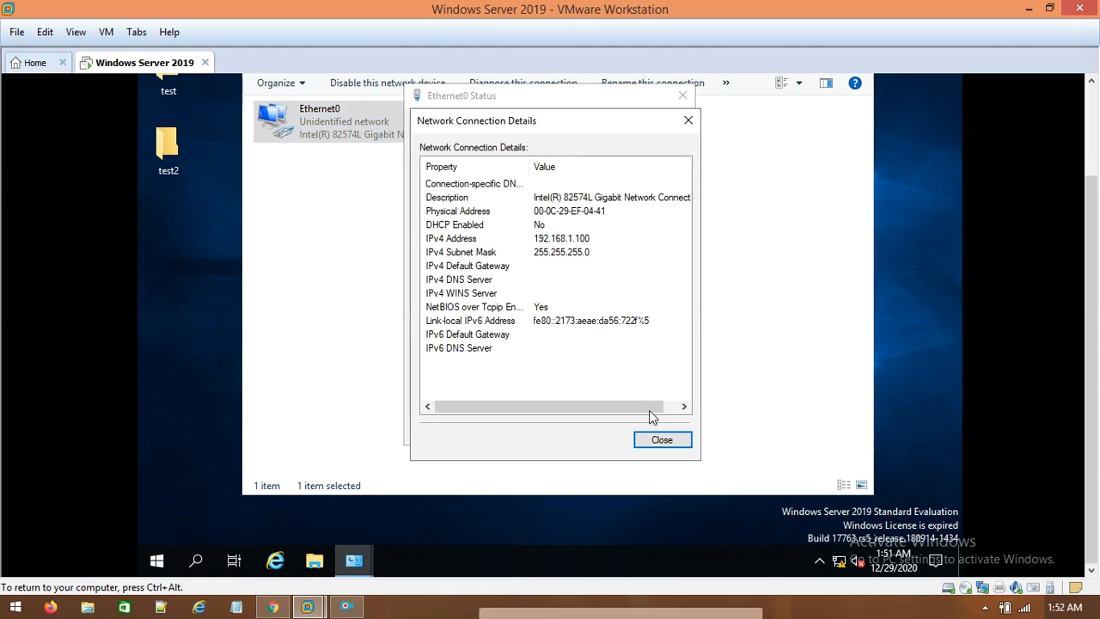
{"action": "left_click", "coordinate": [671, 449]}
{"action": "left_click", "coordinate": [685, 440]}
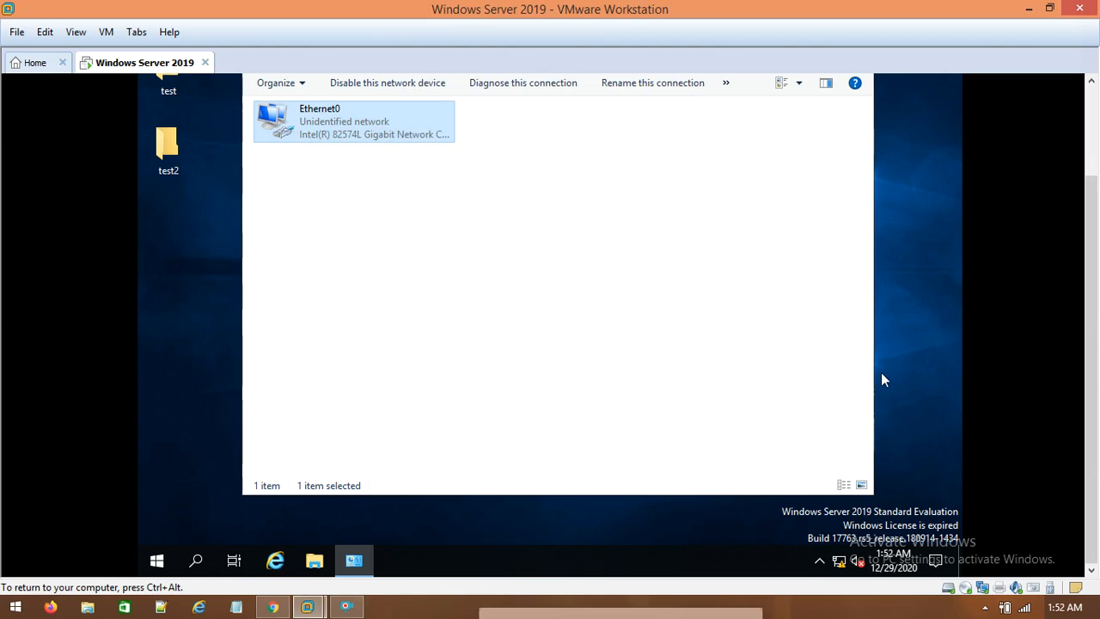
{"action": "left_click", "coordinate": [851, 135]}
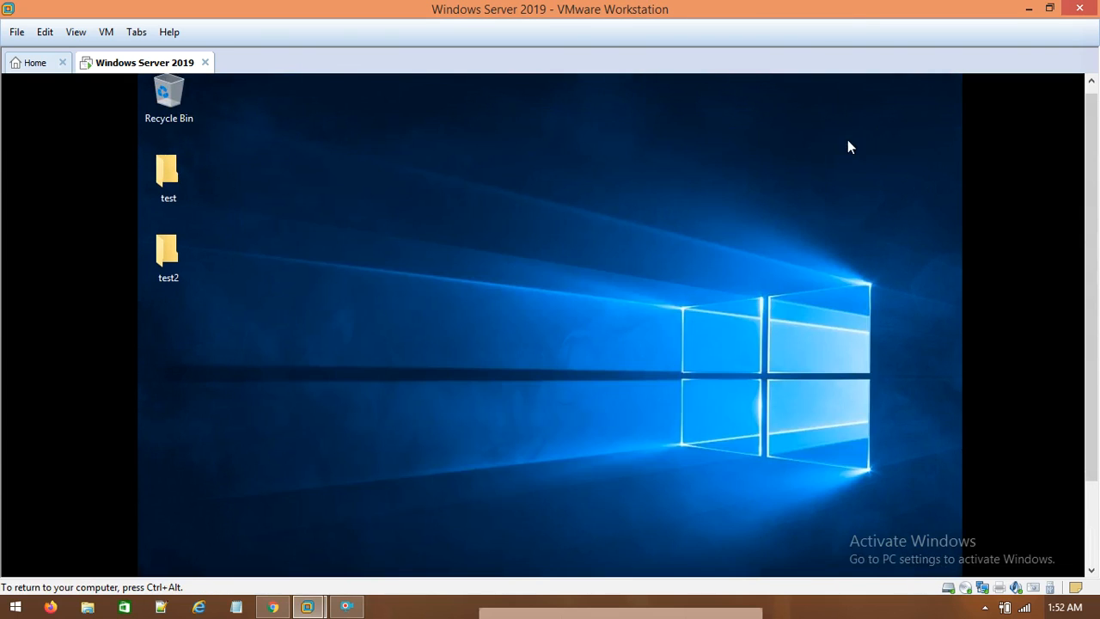
{"action": "left_click_drag", "start_coordinate": [1095, 280], "coordinate": [1090, 375]}
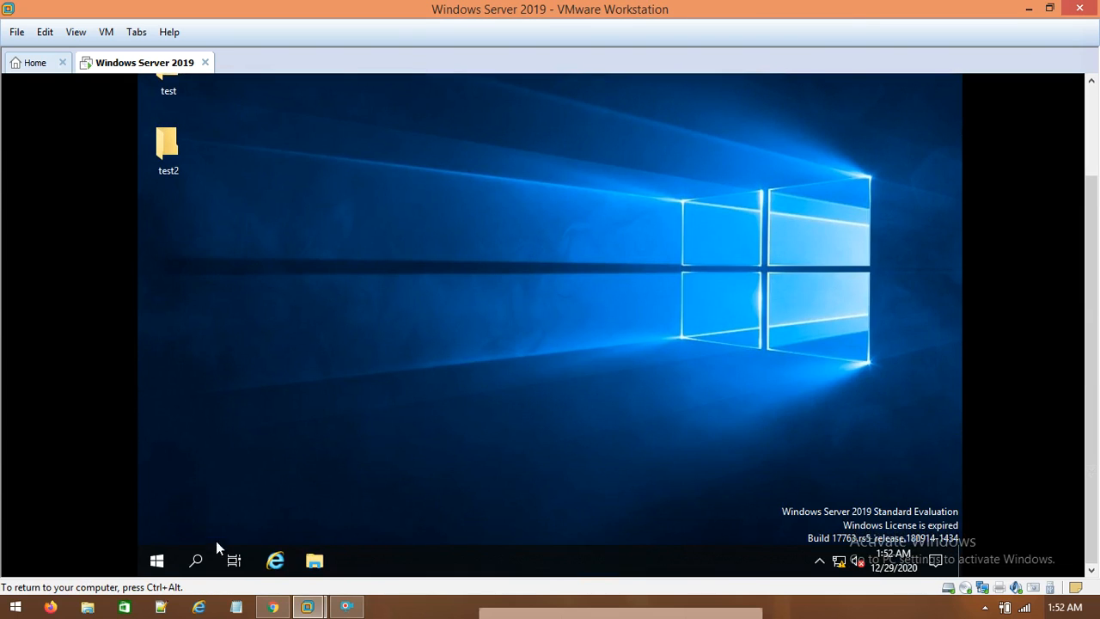
{"action": "left_click", "coordinate": [277, 562]}
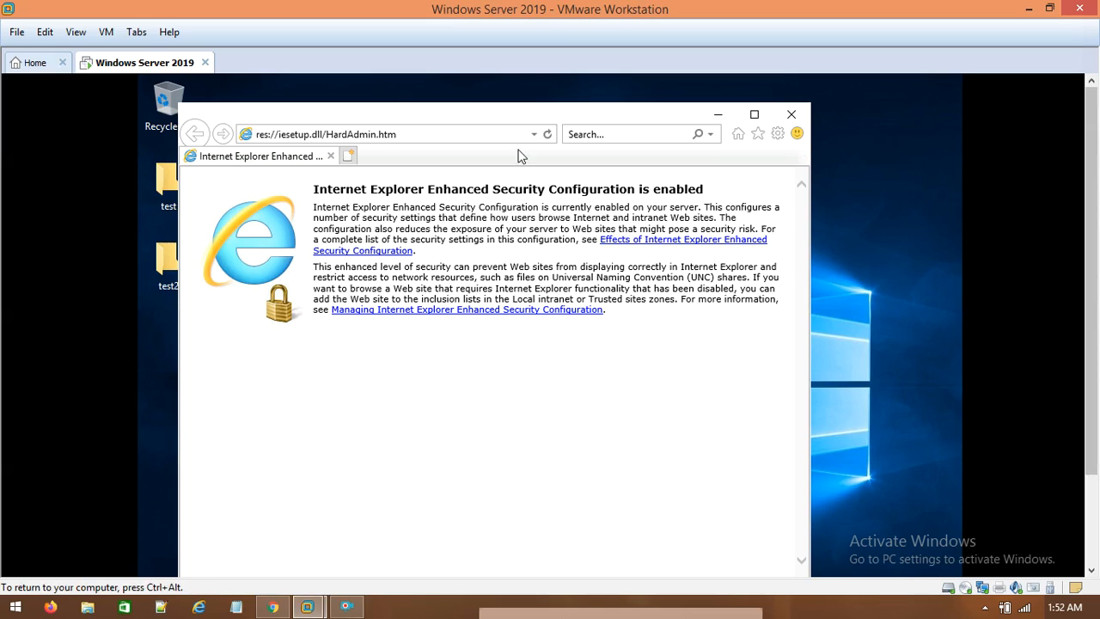
{"action": "left_click", "coordinate": [399, 135]}
{"action": "right_click", "coordinate": [340, 129]}
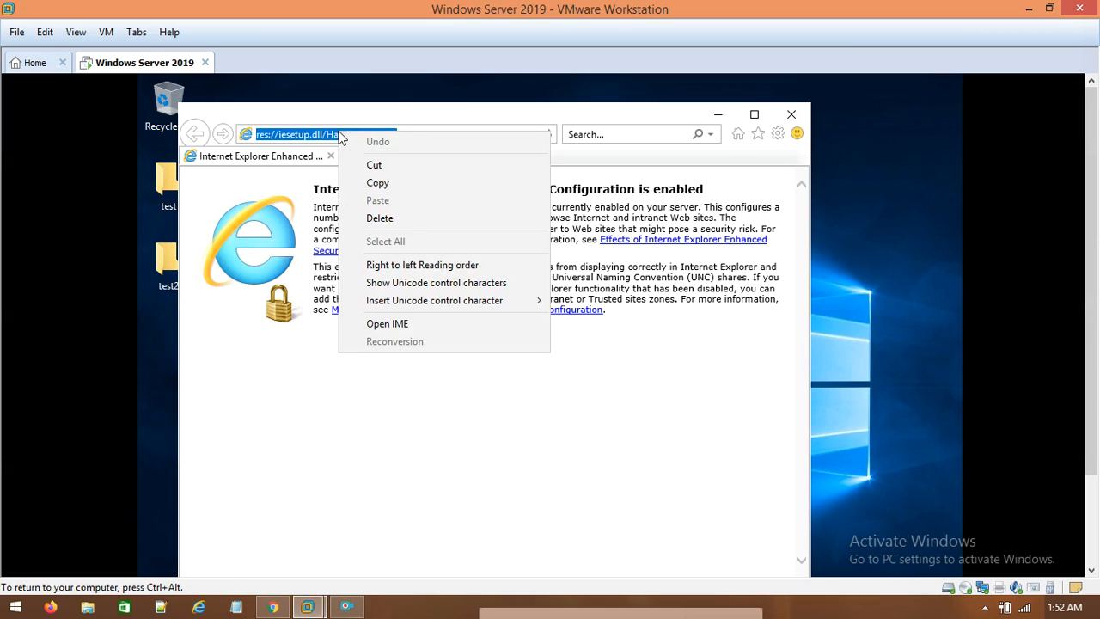
{"action": "left_click", "coordinate": [527, 120]}
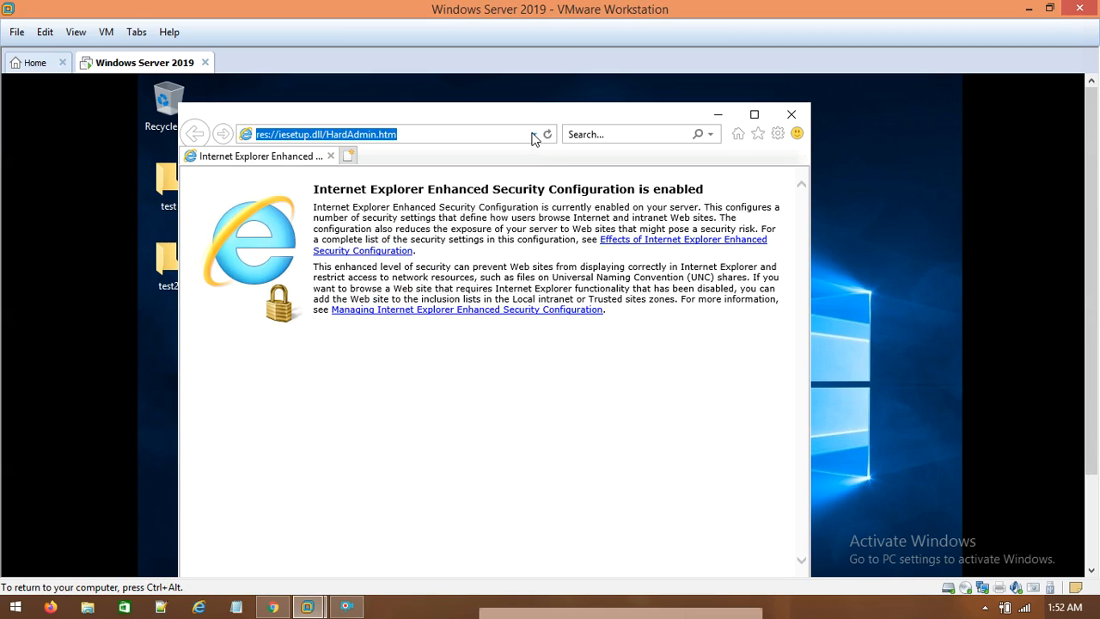
{"action": "left_click", "coordinate": [534, 134]}
{"action": "left_click", "coordinate": [343, 152]}
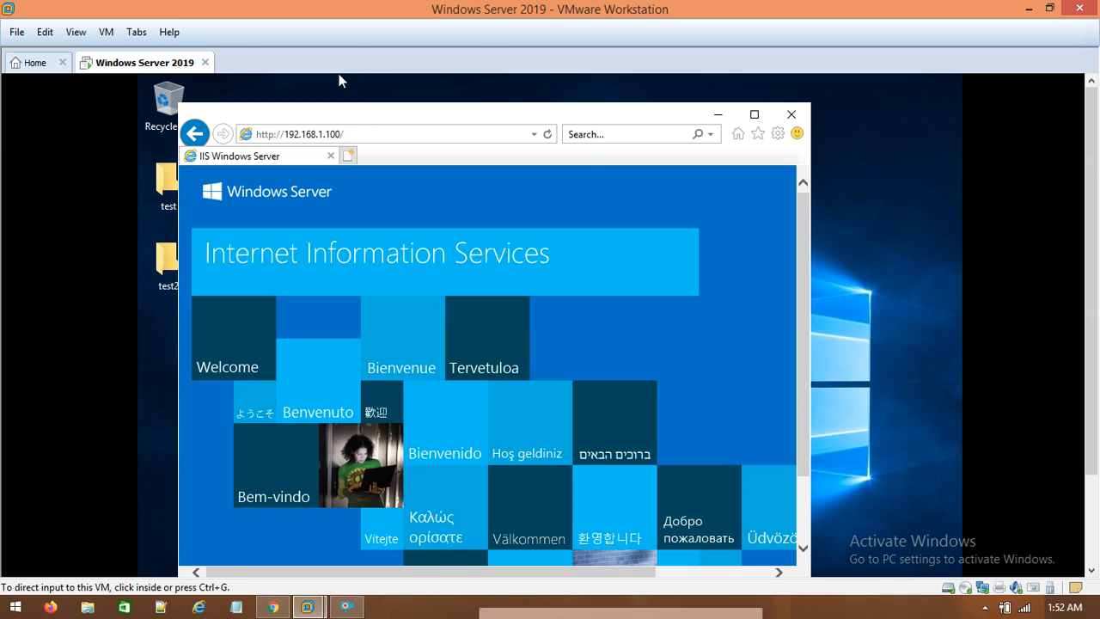
Step: Switch to Chrome on the host computer, close its existing window, and start a fresh one
{"action": "left_click", "coordinate": [1029, 11]}
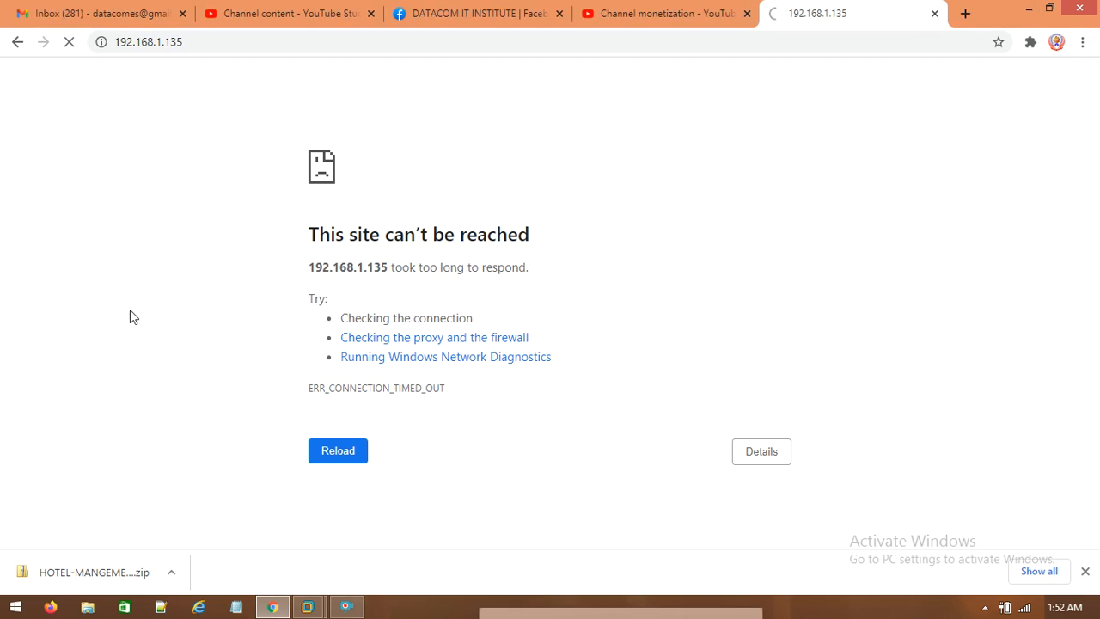
{"action": "left_click", "coordinate": [1073, 12]}
{"action": "left_click", "coordinate": [275, 607]}
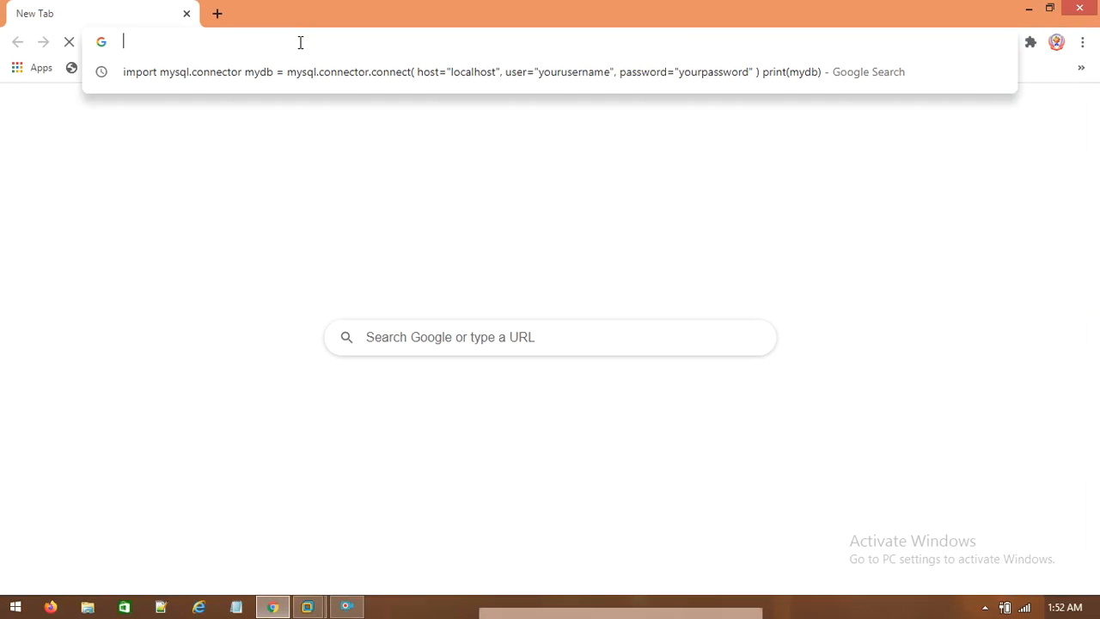
Step: Load the IIS site from the host computer by browsing to 192.168.1.100
{"action": "type", "text": "192"}
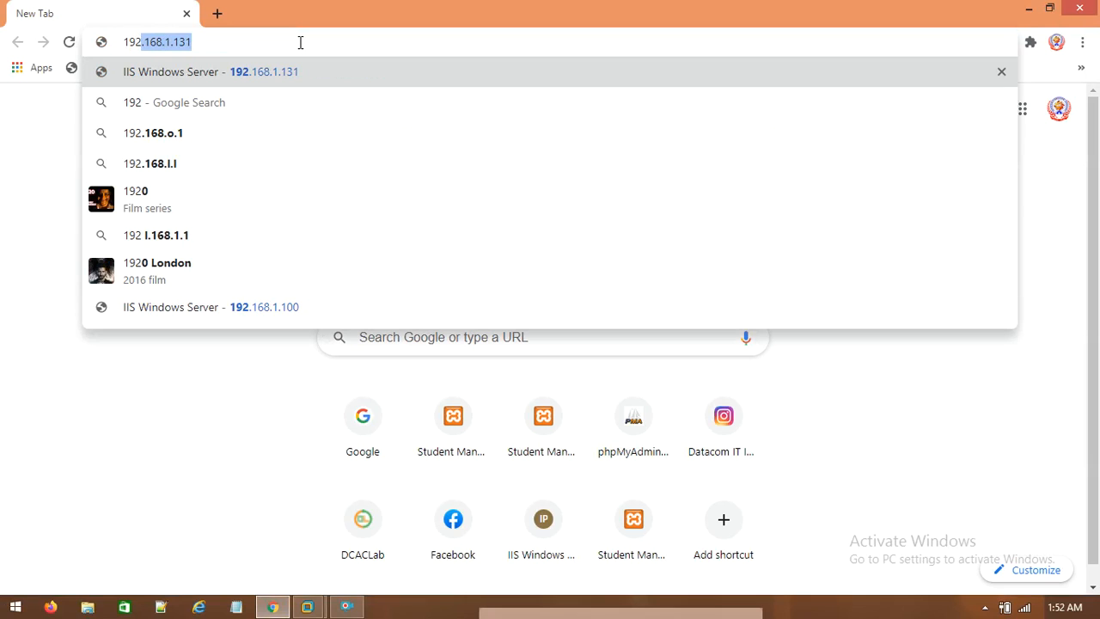
{"action": "key", "text": "Right"}
{"action": "key", "text": "BackSpace"}
{"action": "key", "text": "BackSpace"}
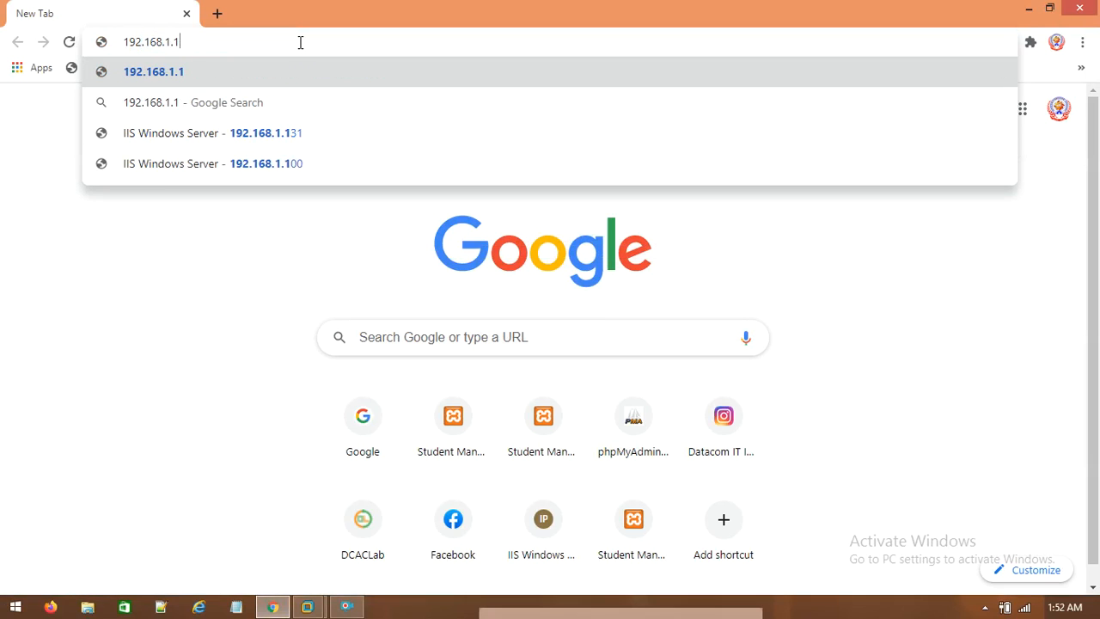
{"action": "type", "text": "00"}
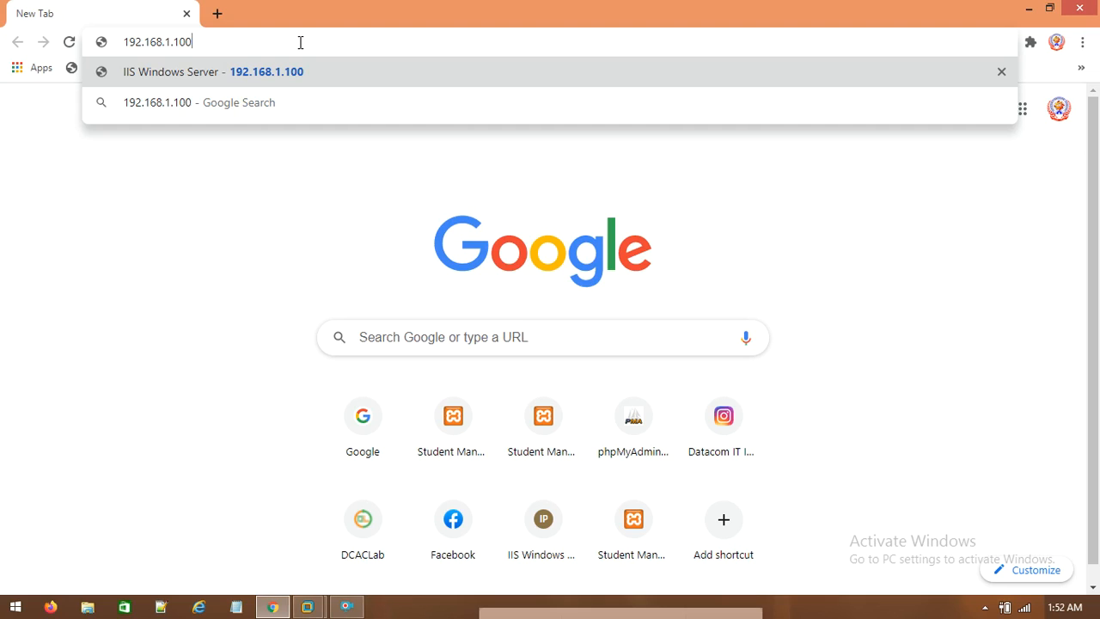
{"action": "key", "text": "Return"}
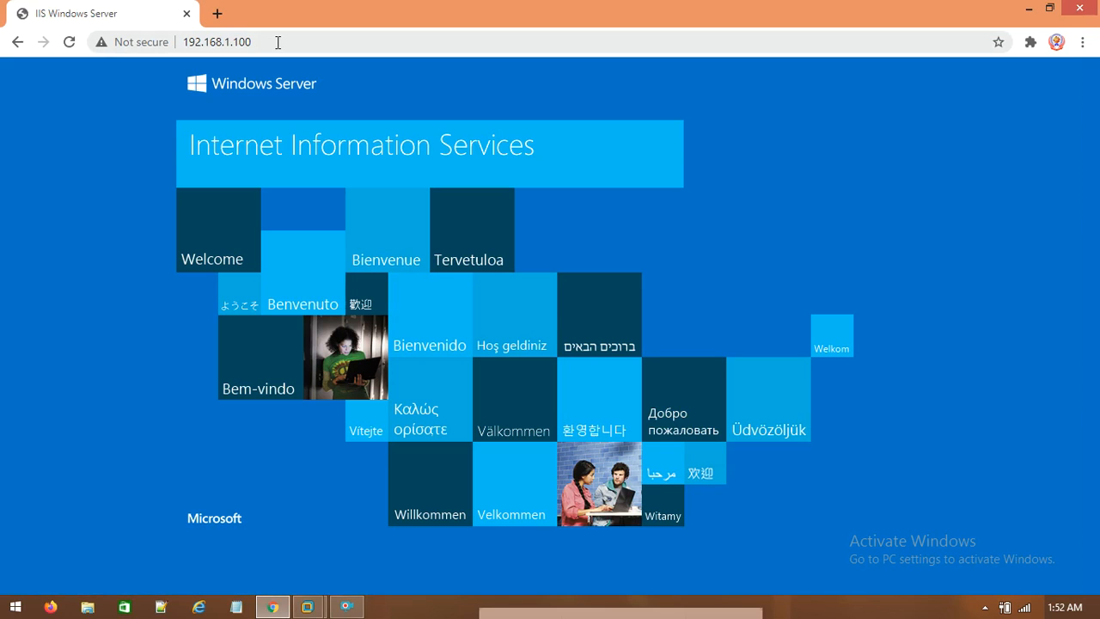
Step: Compare the IIS page in the virtual machine with the one in Chrome on the host, and close Internet Explorer
{"action": "mouse_move", "coordinate": [307, 607]}
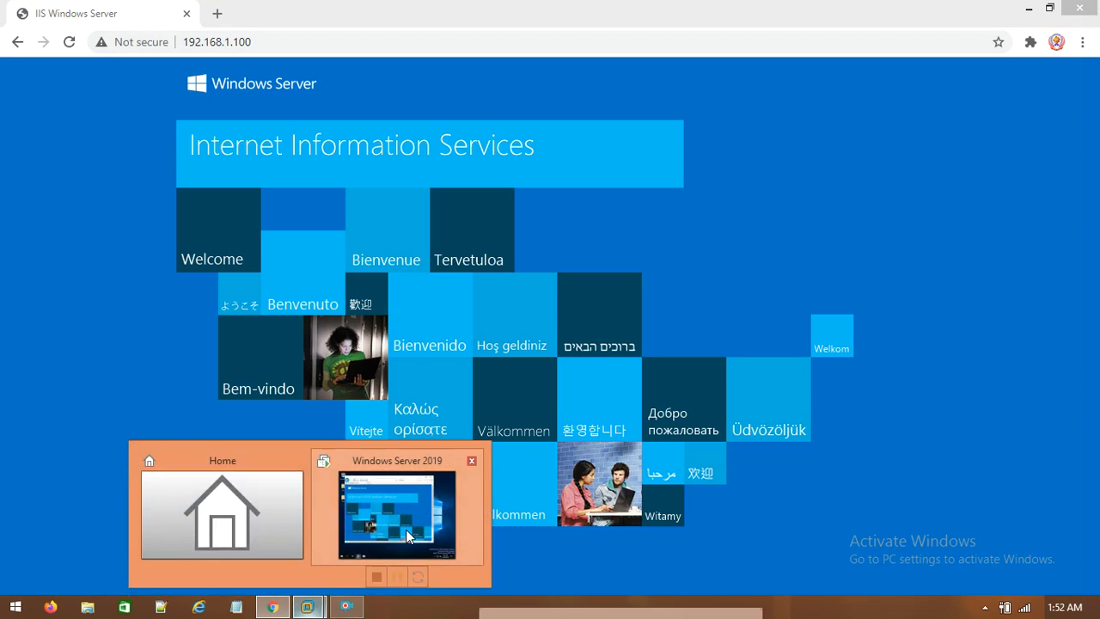
{"action": "left_click", "coordinate": [406, 530]}
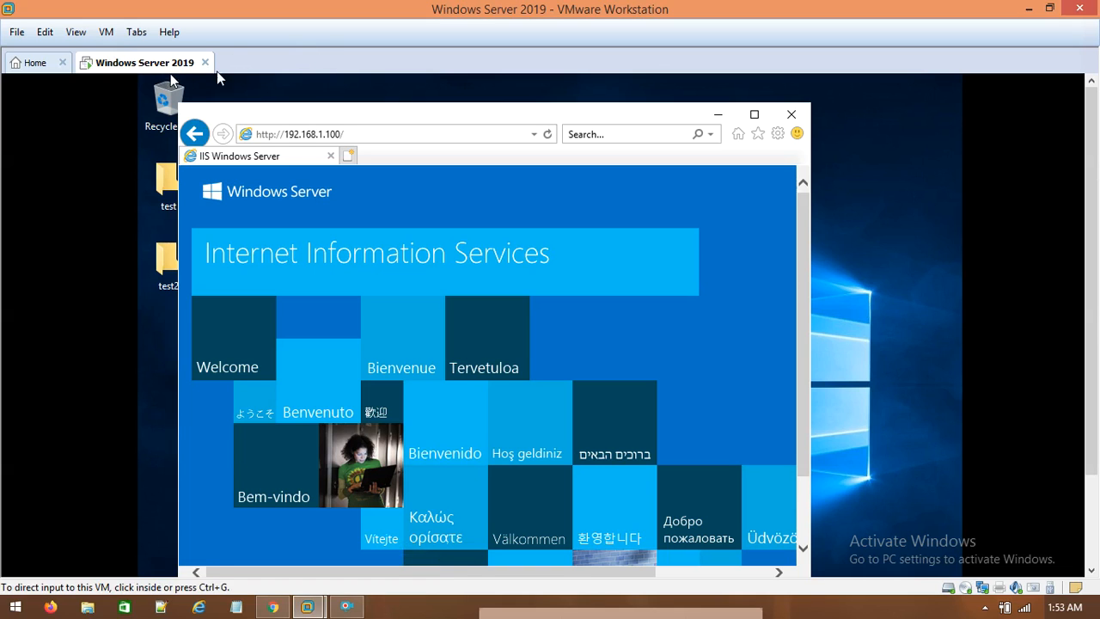
{"action": "left_click", "coordinate": [1019, 7]}
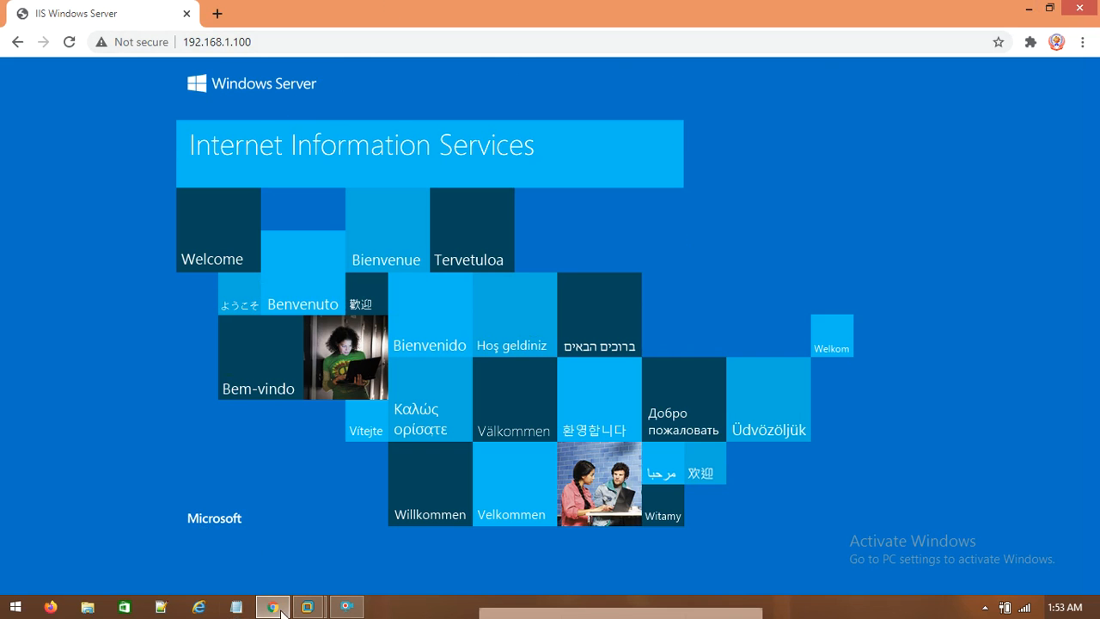
{"action": "mouse_move", "coordinate": [307, 606]}
{"action": "left_click", "coordinate": [362, 529]}
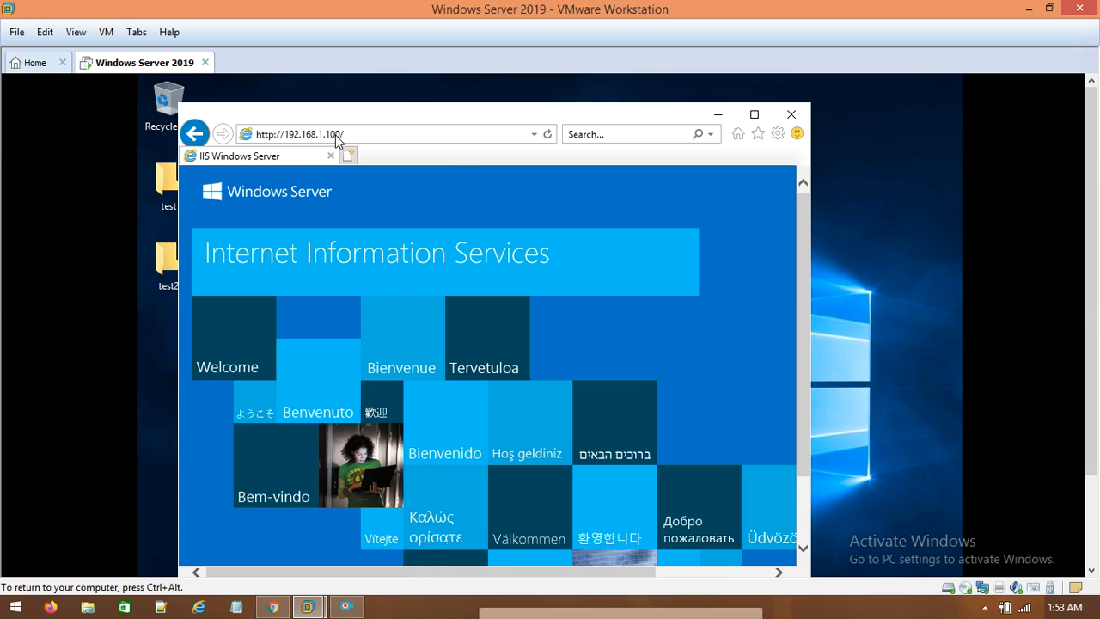
{"action": "left_click", "coordinate": [792, 118]}
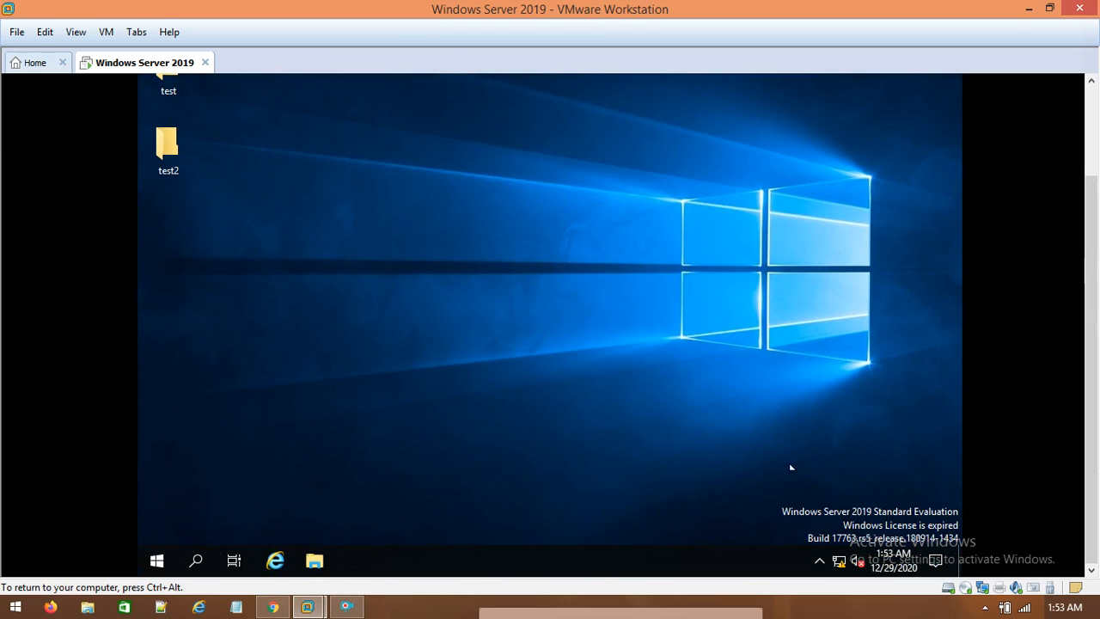
Step: Open Server Manager in the virtual machine, dismiss the Windows Admin Center message, and switch the virtual machine to full screen
{"action": "left_click", "coordinate": [158, 558]}
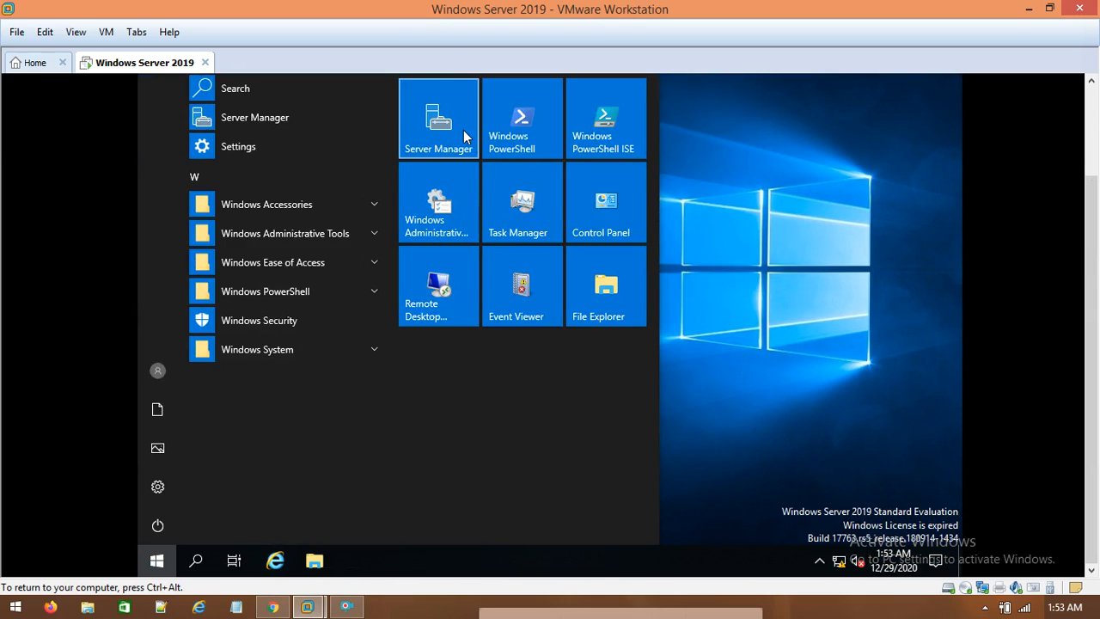
{"action": "left_click", "coordinate": [463, 129]}
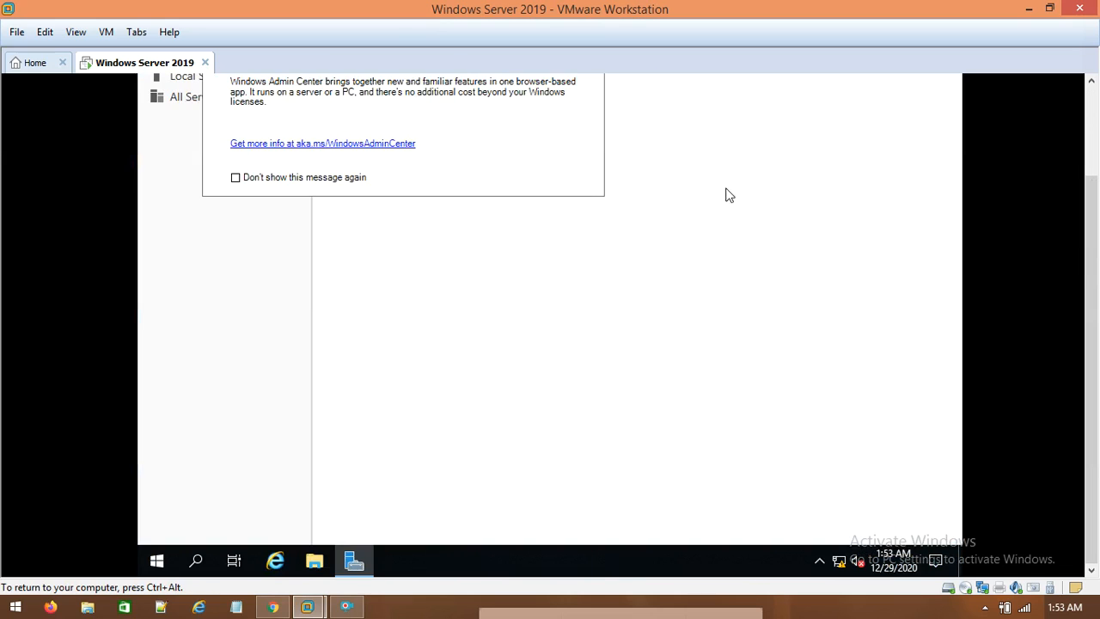
{"action": "left_click_drag", "start_coordinate": [1090, 223], "coordinate": [1090, 151]}
{"action": "left_click", "coordinate": [591, 124]}
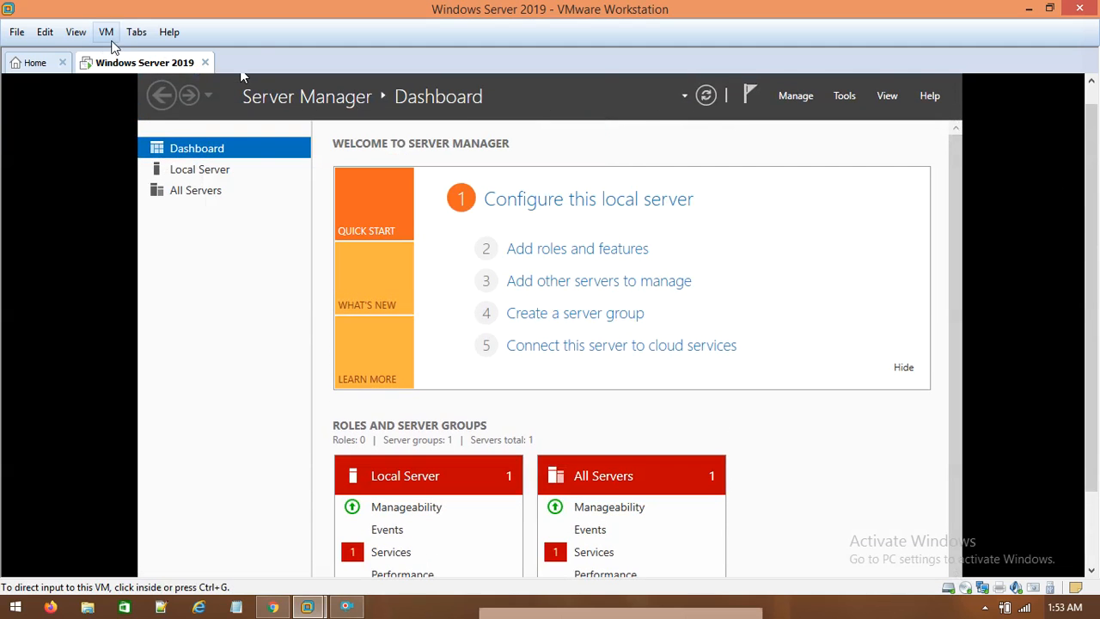
{"action": "left_click", "coordinate": [76, 32]}
{"action": "left_click", "coordinate": [90, 49]}
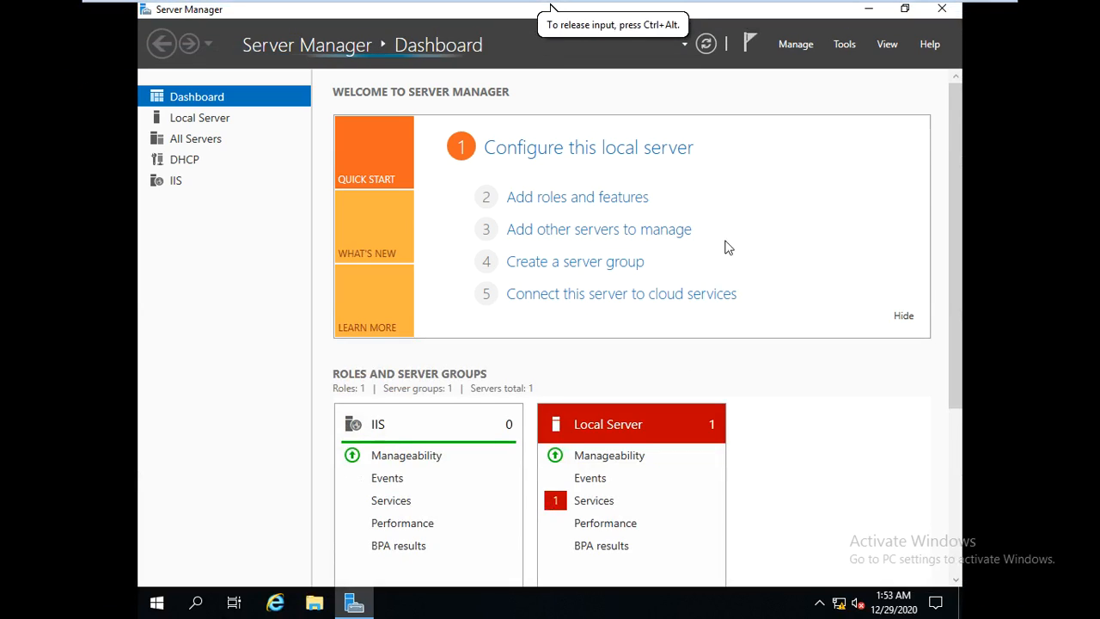
Step: Start the Add Roles and Features Wizard and proceed with role-based installation on the 192.168.1.100 server to the server roles list
{"action": "left_click", "coordinate": [550, 207]}
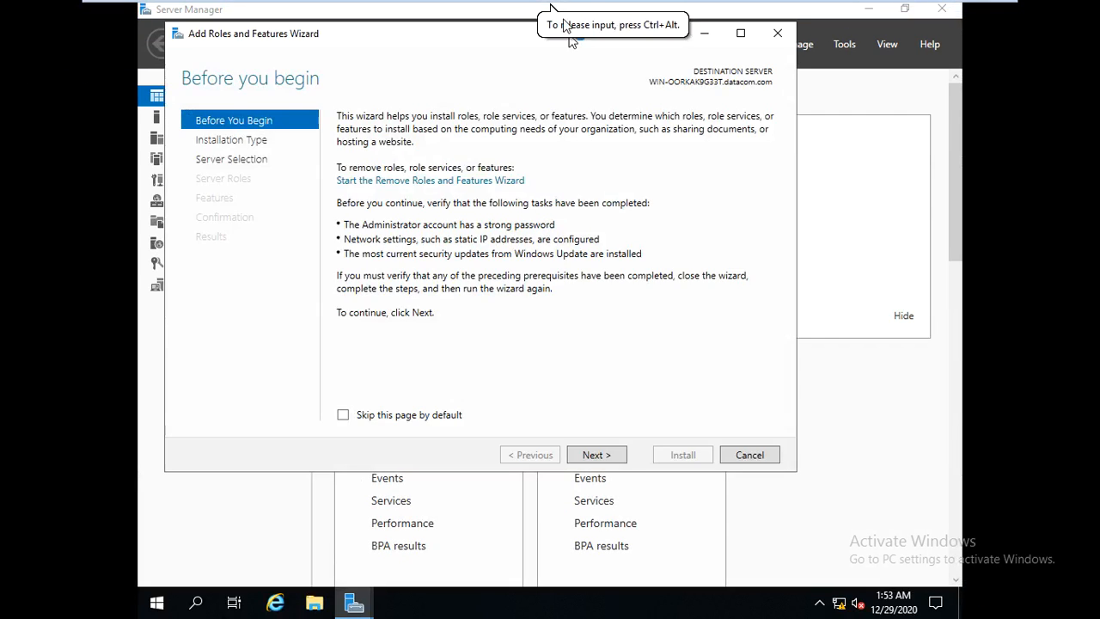
{"action": "left_click", "coordinate": [589, 456]}
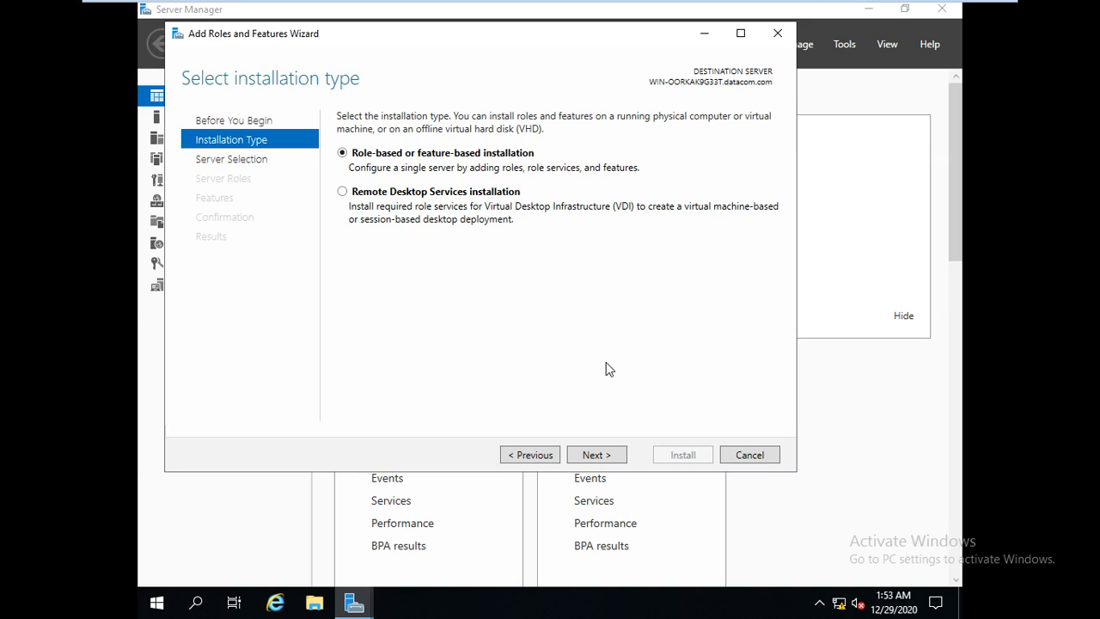
{"action": "left_click", "coordinate": [591, 458]}
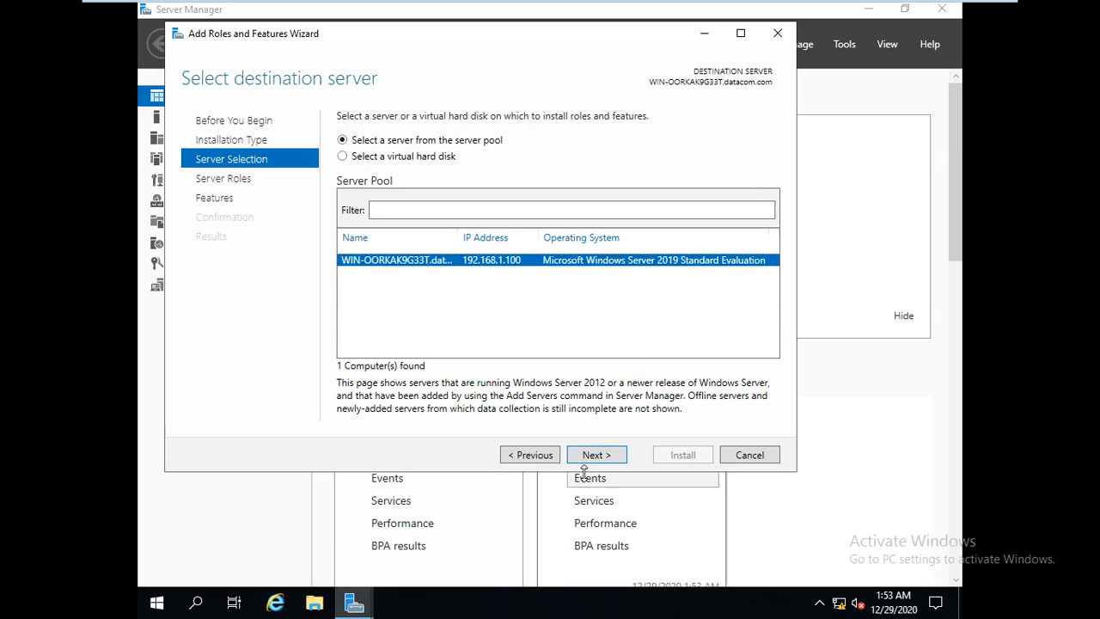
{"action": "left_click", "coordinate": [599, 461]}
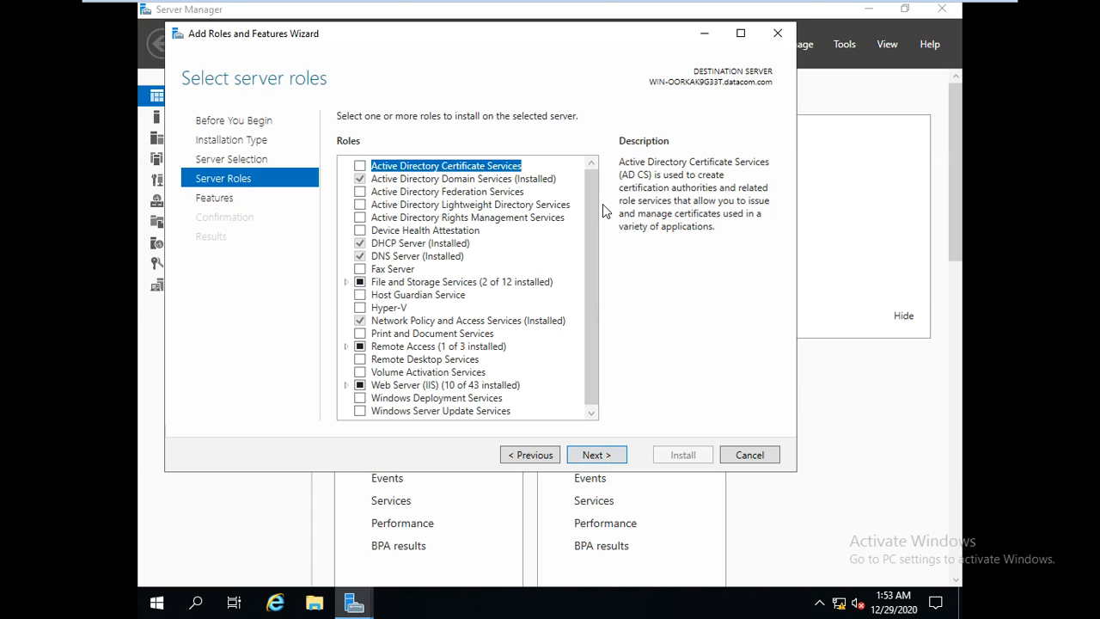
Step: Review the server roles, check the Network Load Balancing entry in the features list, and cancel the wizard
{"action": "left_click_drag", "start_coordinate": [591, 214], "coordinate": [587, 278]}
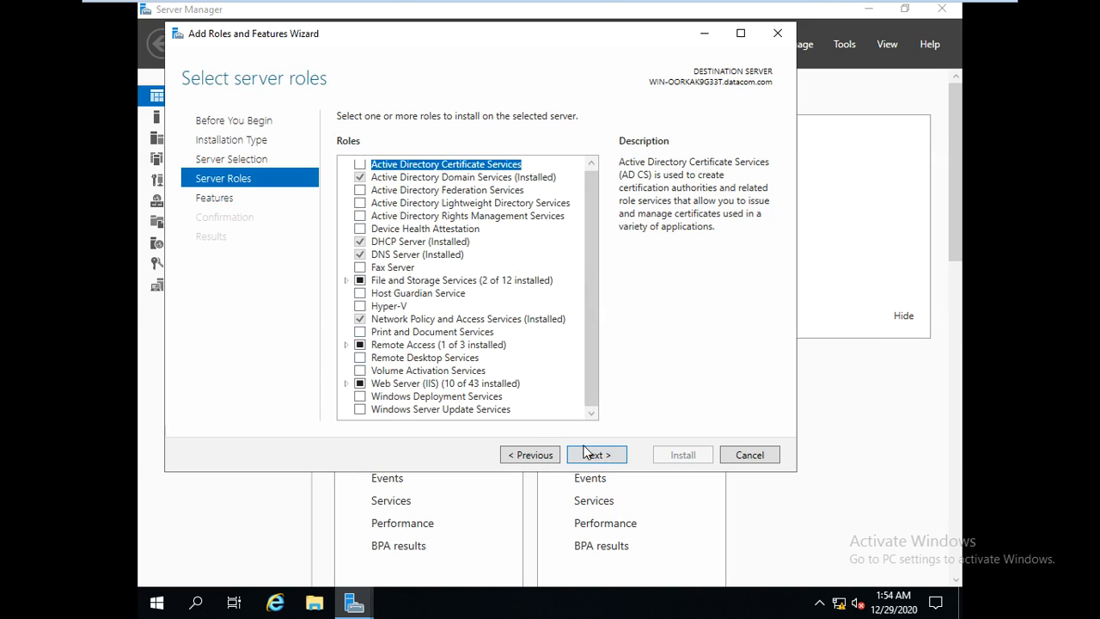
{"action": "left_click", "coordinate": [604, 464]}
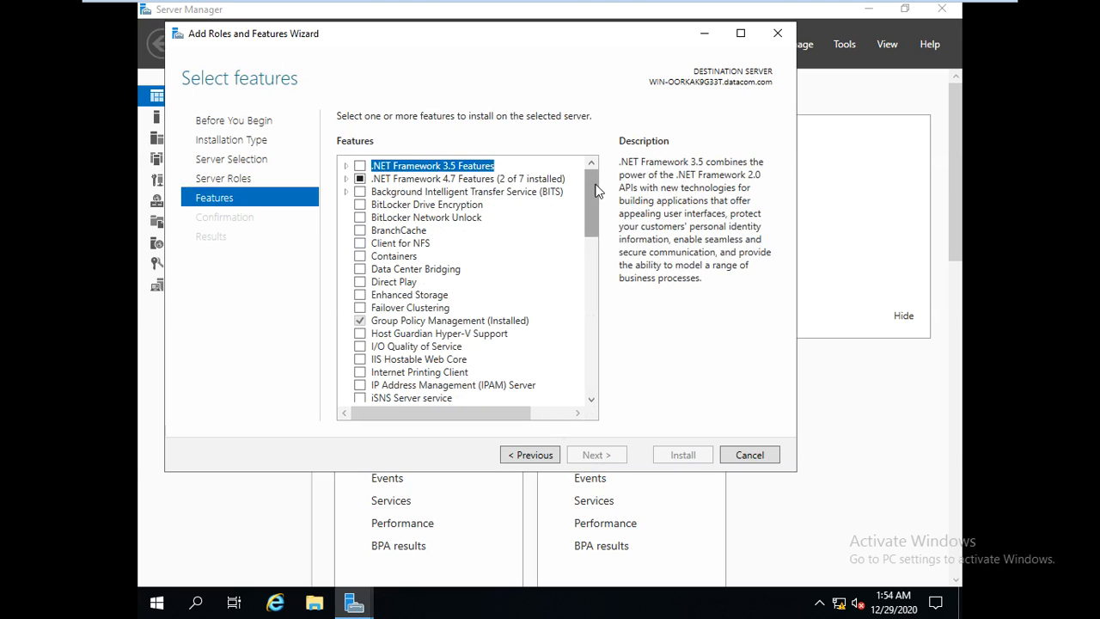
{"action": "left_click_drag", "start_coordinate": [592, 185], "coordinate": [585, 246]}
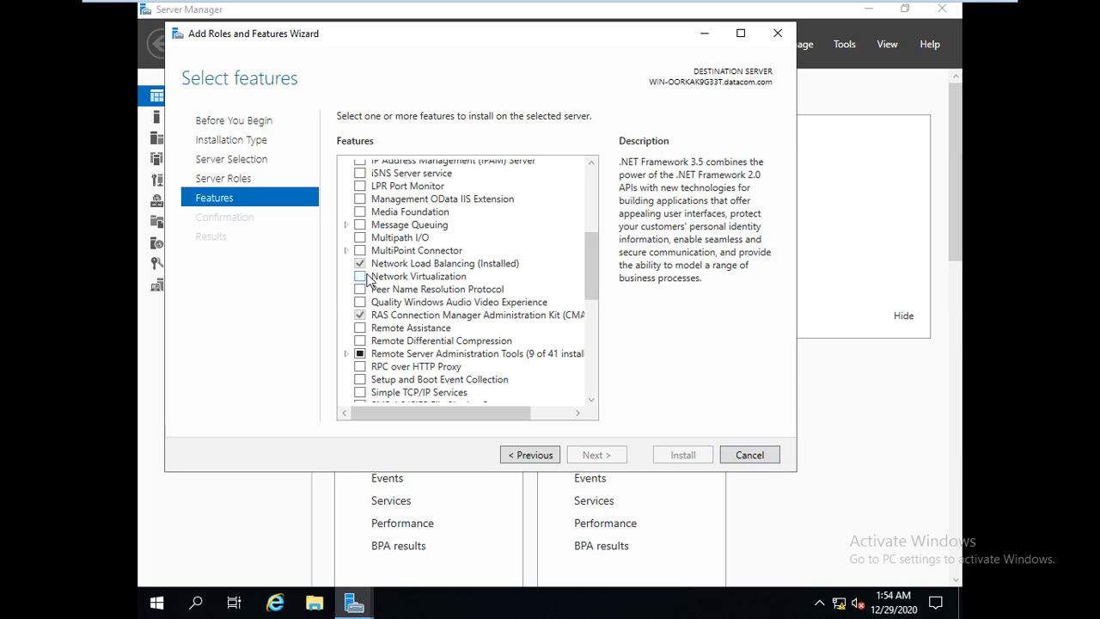
{"action": "left_click", "coordinate": [745, 456]}
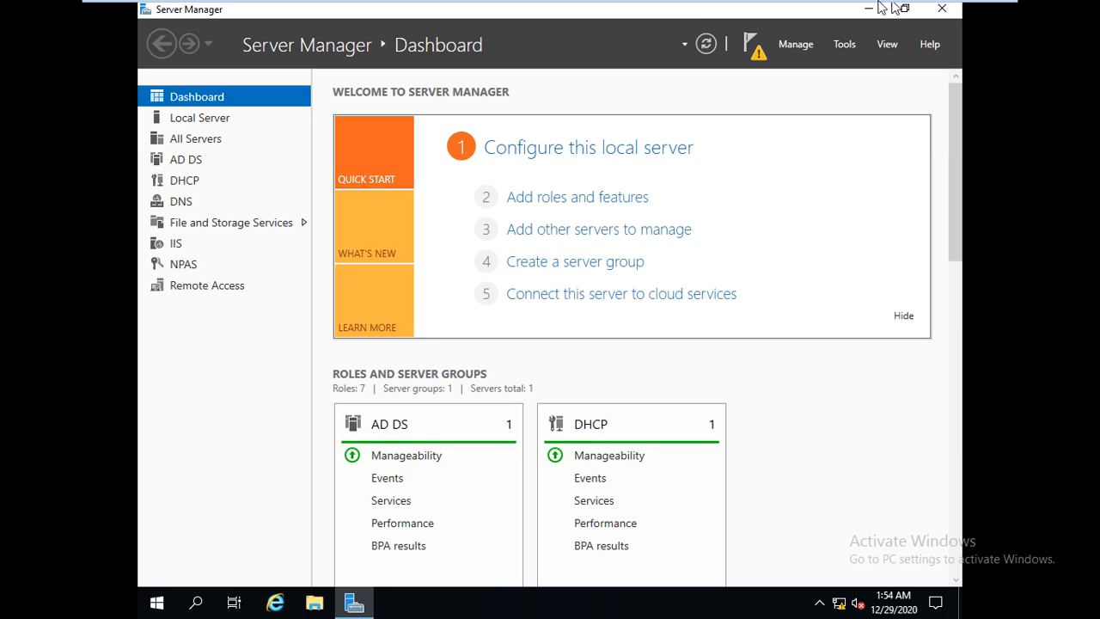
Step: Switch to Chrome on the host computer and browse to 192.168.1.135
{"action": "mouse_move", "coordinate": [954, 108]}
{"action": "left_mouse_down"}
{"action": "mouse_move", "coordinate": [950, 417]}
{"action": "mouse_move", "coordinate": [930, 236]}
{"action": "mouse_move", "coordinate": [937, 103]}
{"action": "left_mouse_up"}
{"action": "mouse_move", "coordinate": [954, 6]}
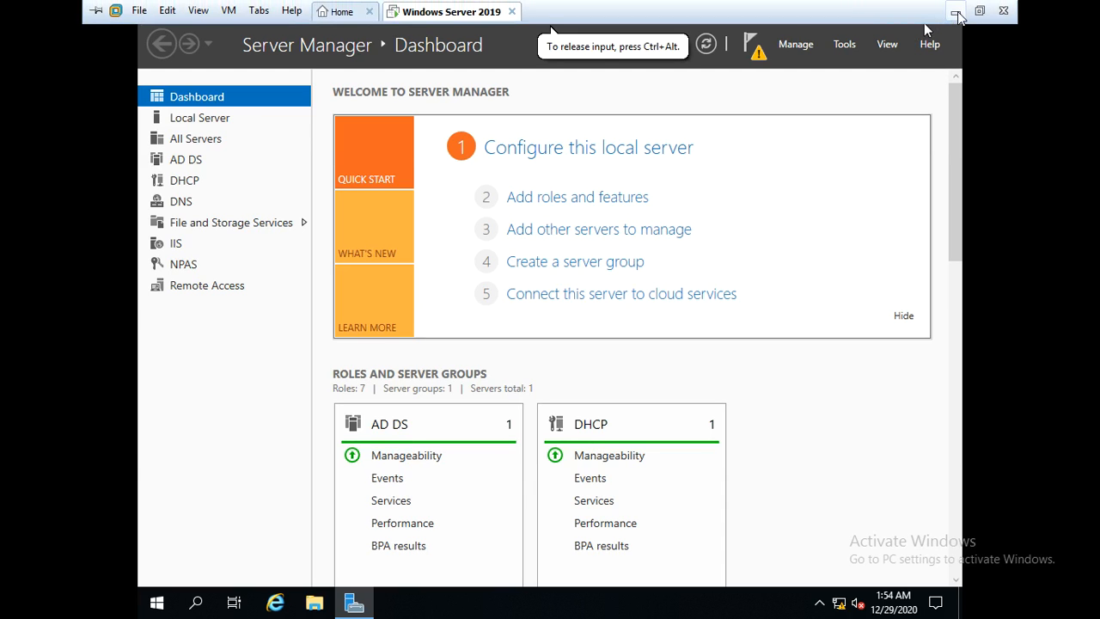
{"action": "left_click", "coordinate": [956, 12]}
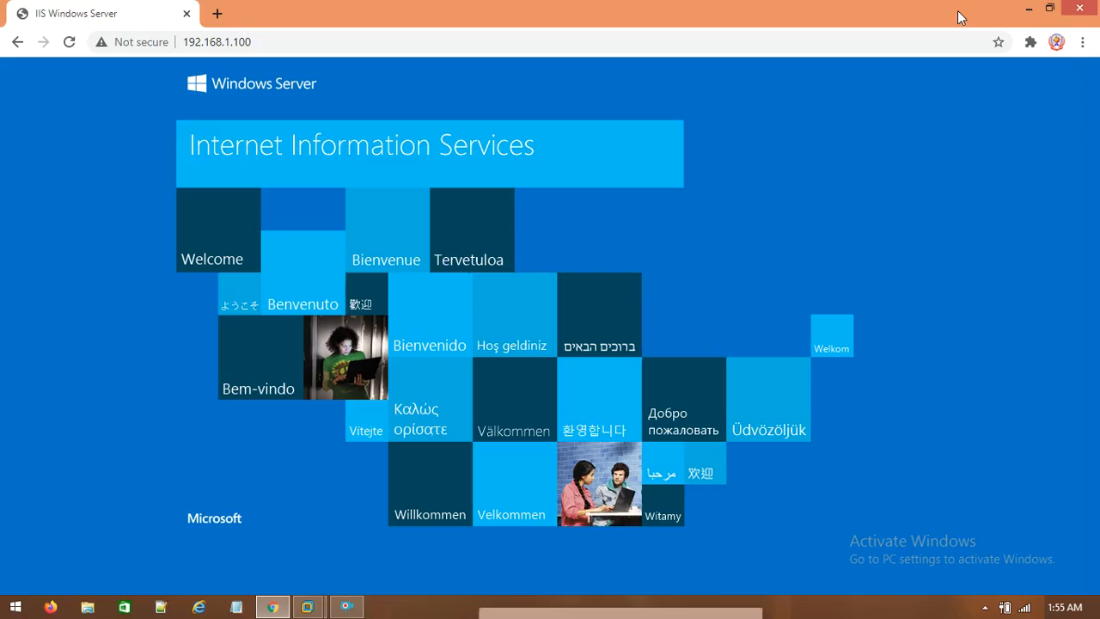
{"action": "left_click", "coordinate": [264, 44]}
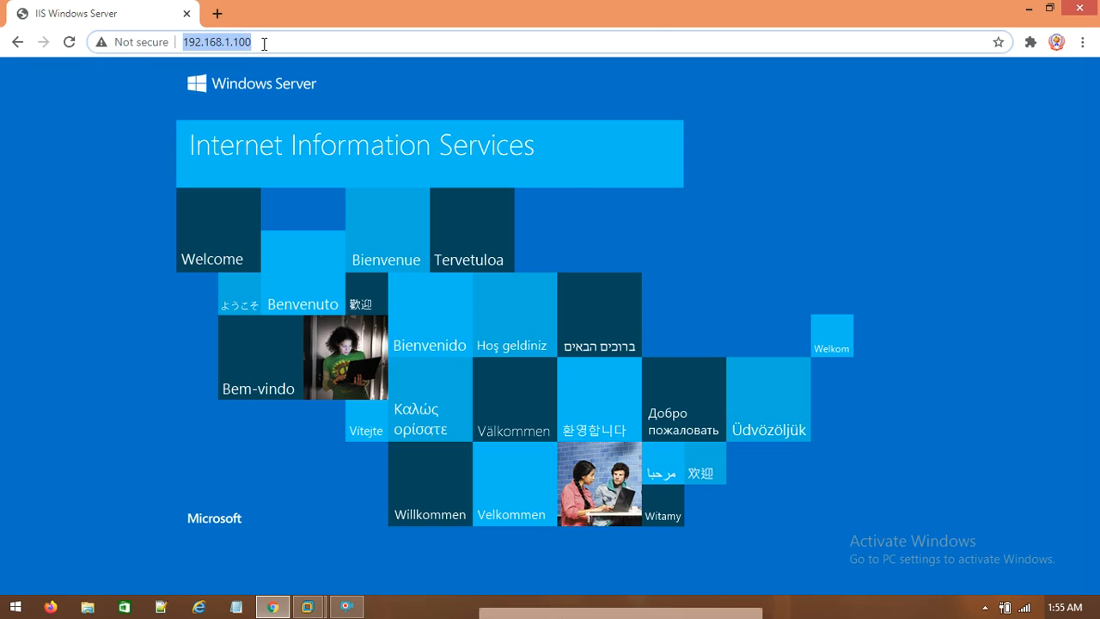
{"action": "left_click", "coordinate": [264, 43]}
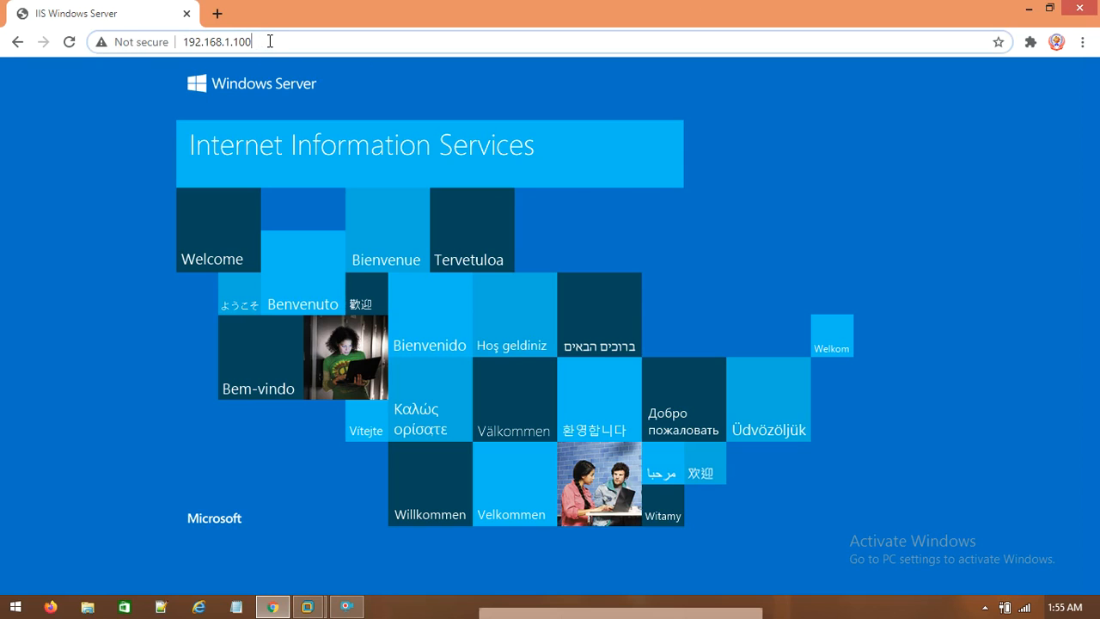
{"action": "key", "text": "BackSpace"}
{"action": "key", "text": "BackSpace"}
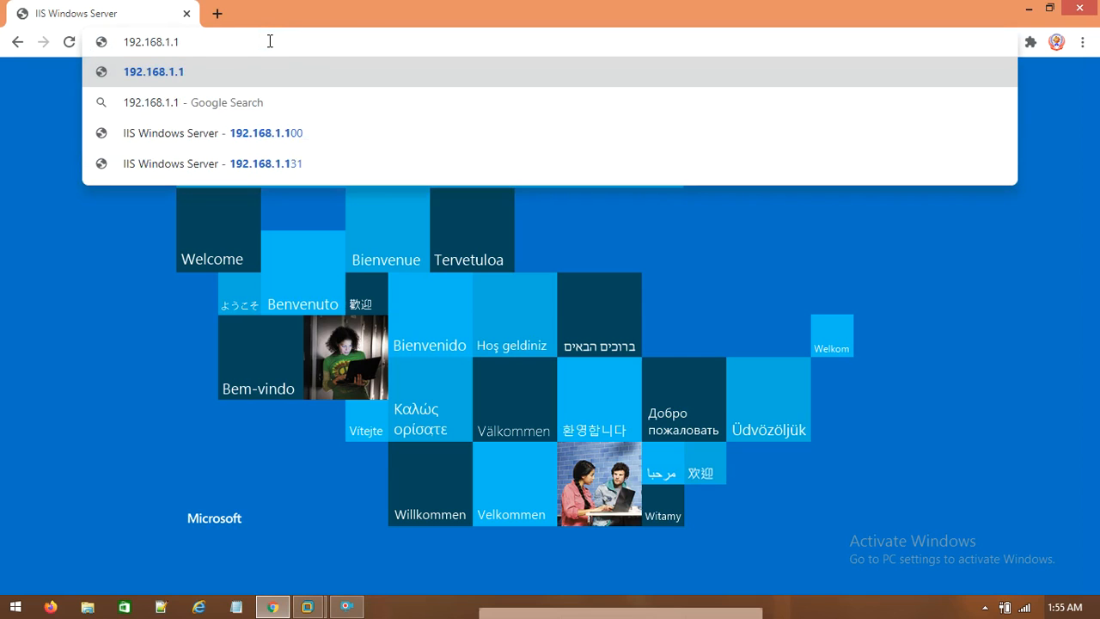
{"action": "type", "text": "3"}
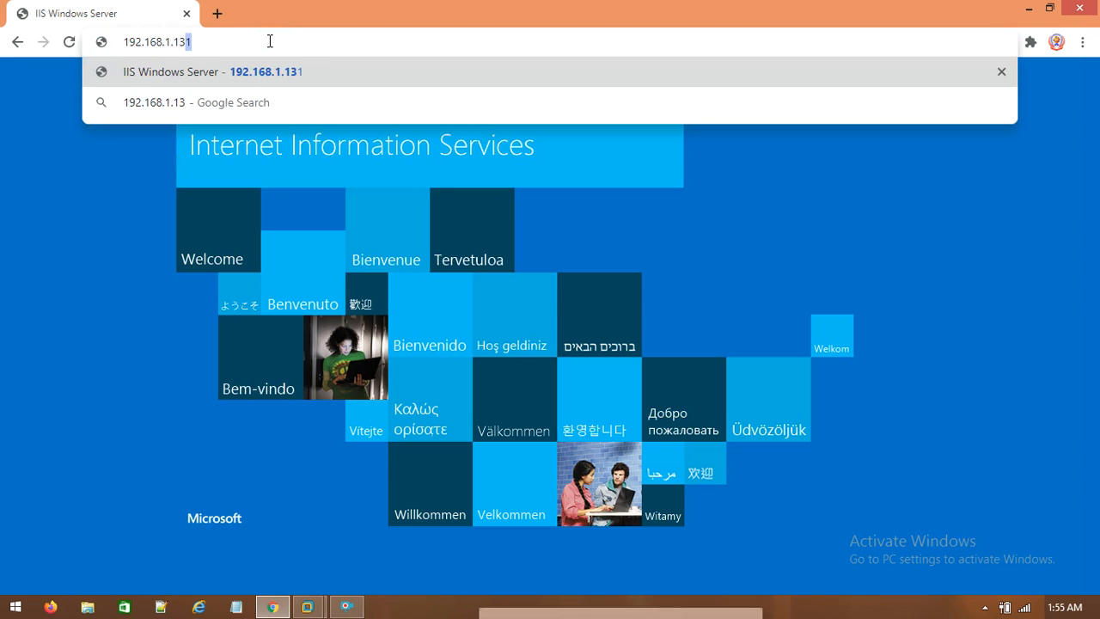
{"action": "type", "text": "5"}
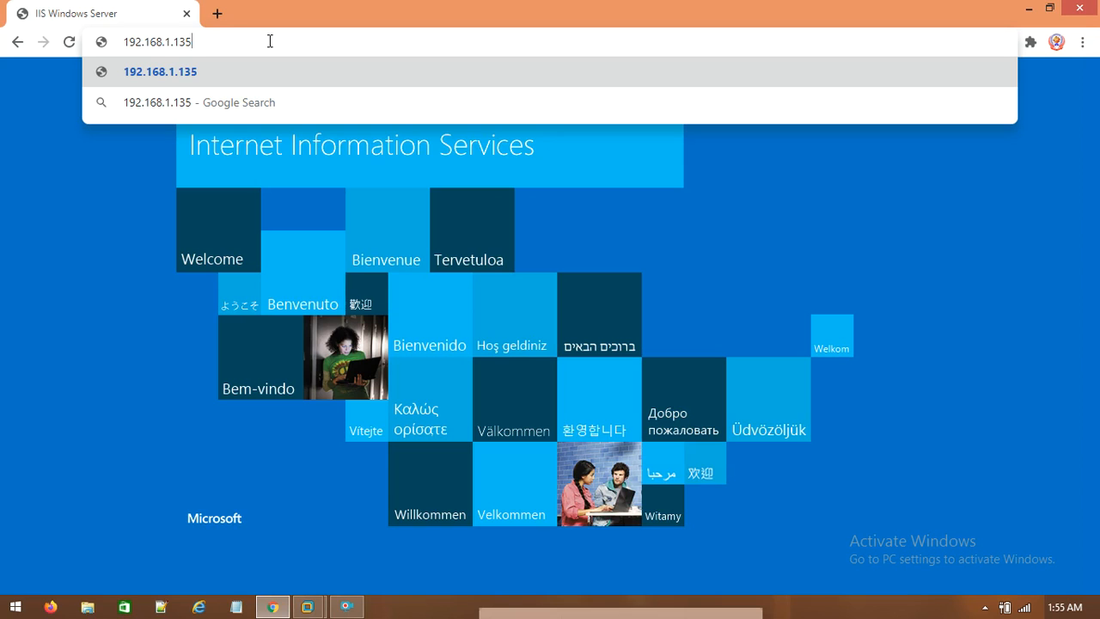
{"action": "key", "text": "Return"}
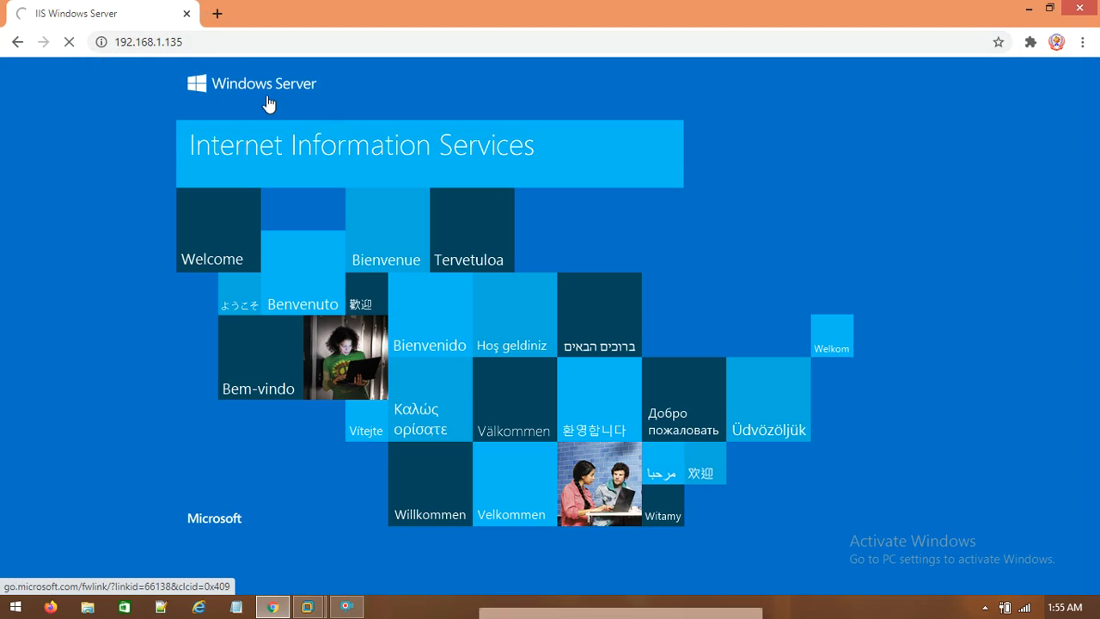
Step: Load the copied address 192.168.1.135 in a second browser tab and check the page in both tabs
{"action": "right_click", "coordinate": [165, 41]}
{"action": "left_click", "coordinate": [204, 104]}
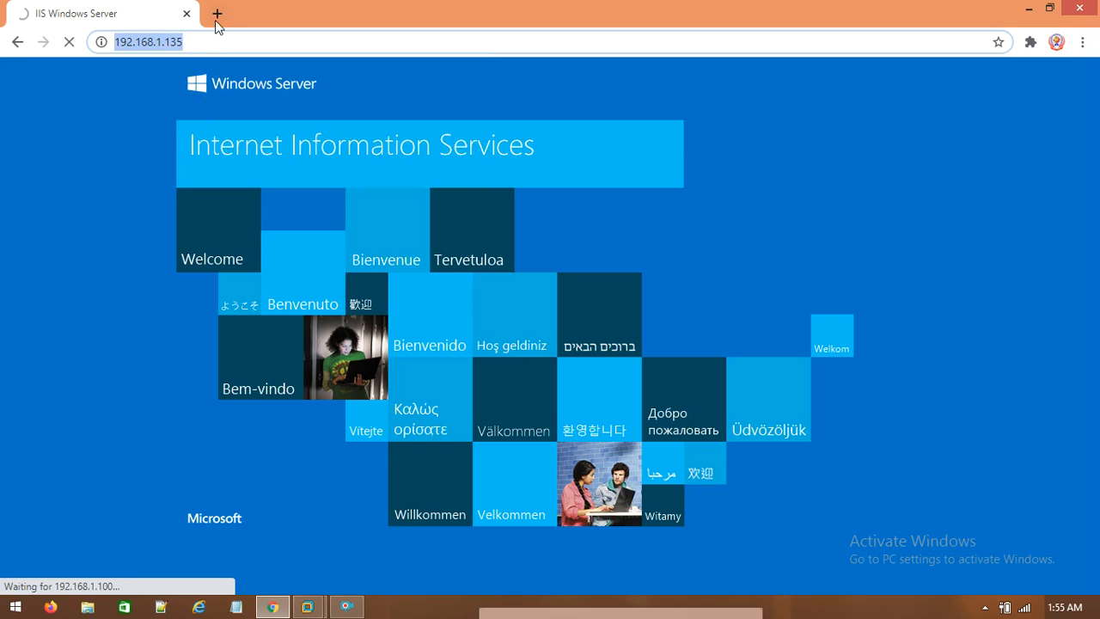
{"action": "left_click", "coordinate": [218, 13]}
{"action": "right_click", "coordinate": [213, 45]}
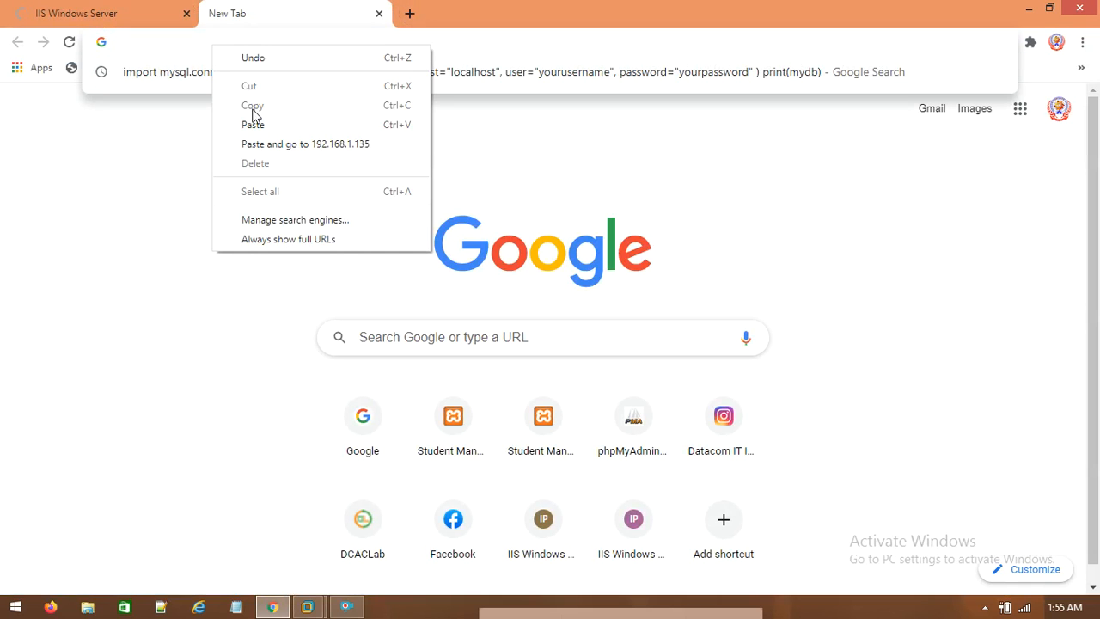
{"action": "left_click", "coordinate": [256, 113]}
{"action": "key", "text": "Return"}
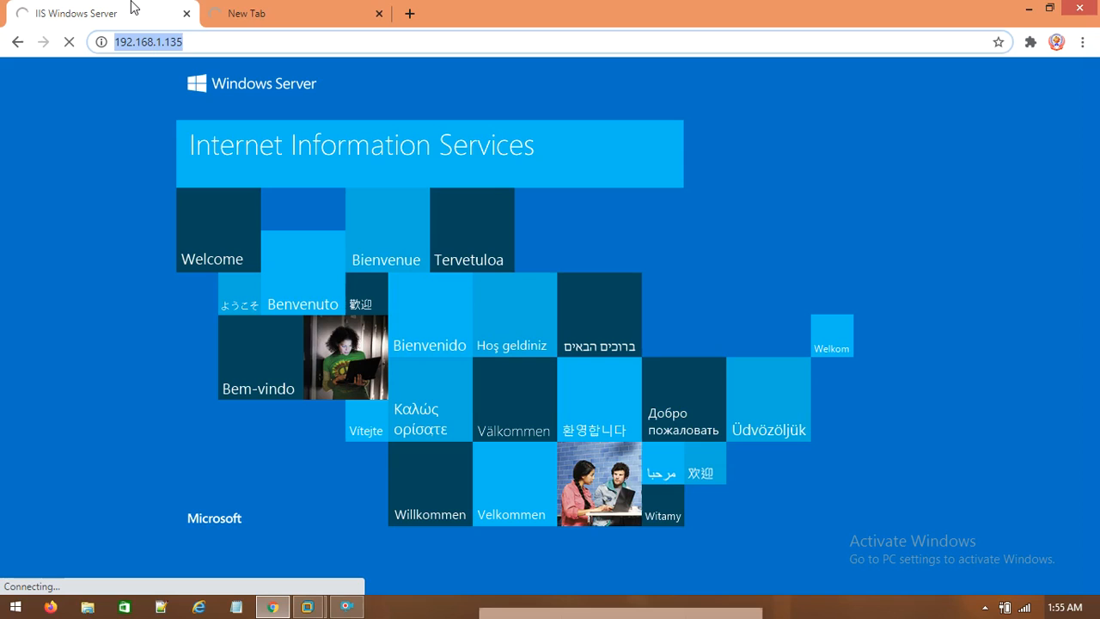
{"action": "left_click", "coordinate": [132, 11]}
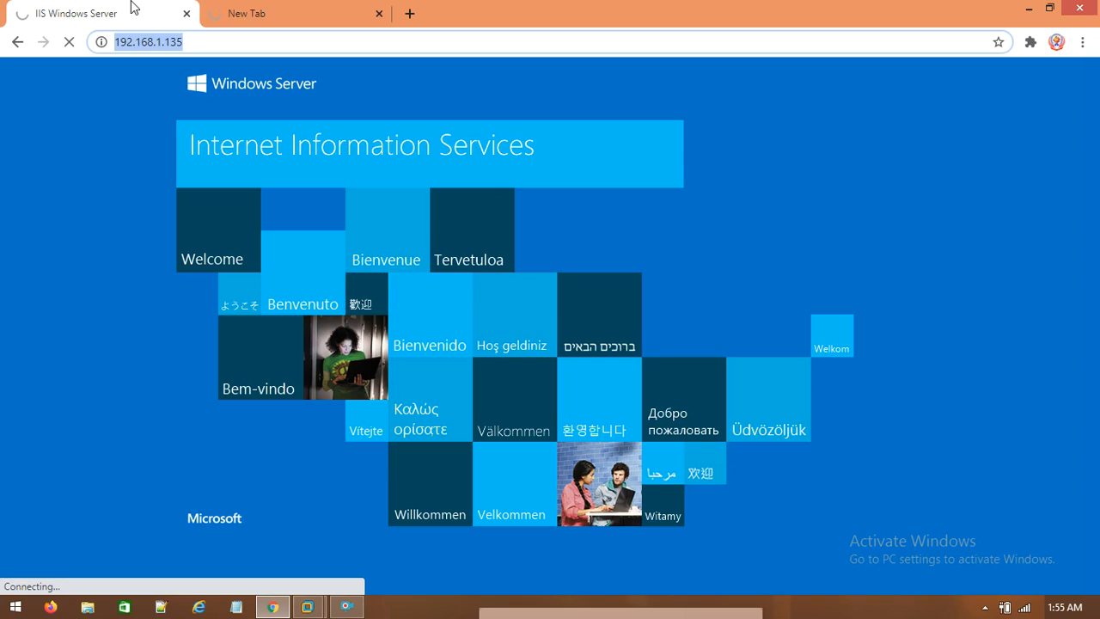
{"action": "left_click", "coordinate": [279, 13]}
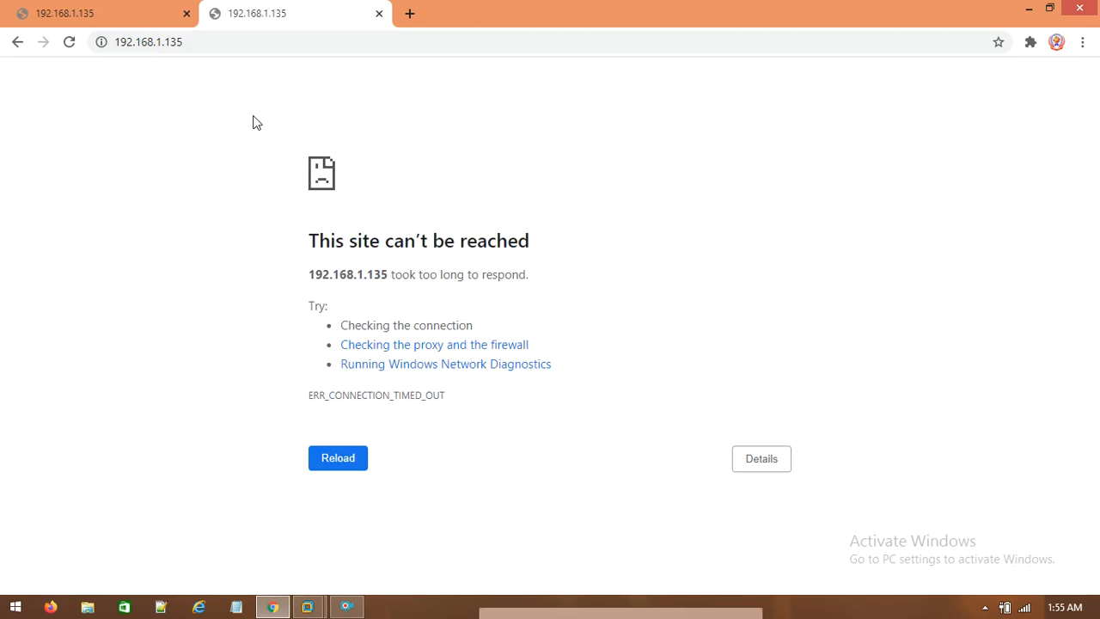
{"action": "left_click", "coordinate": [93, 10]}
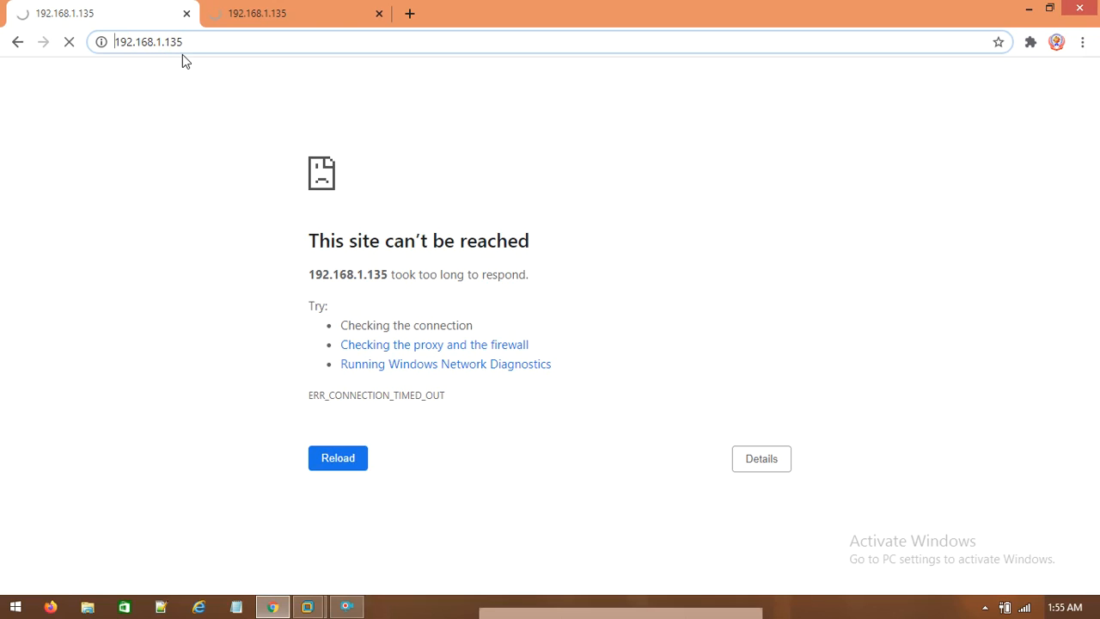
Step: Return to the Windows Server 2019 virtual machine and open Network Load Balancing Manager from Server Manager
{"action": "left_click", "coordinate": [307, 606]}
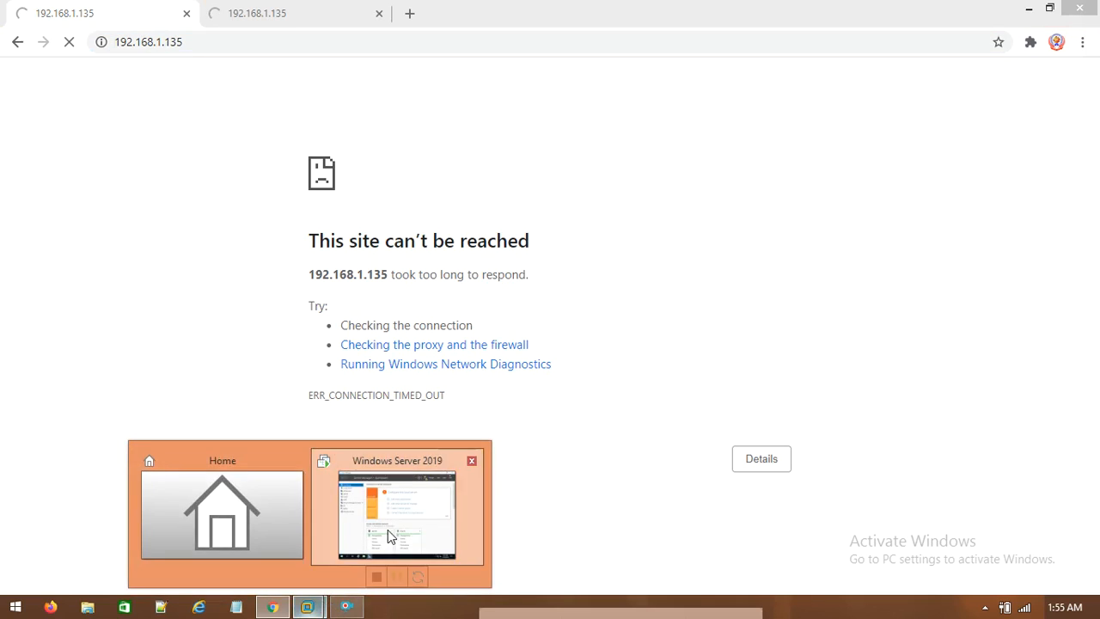
{"action": "left_click", "coordinate": [388, 530]}
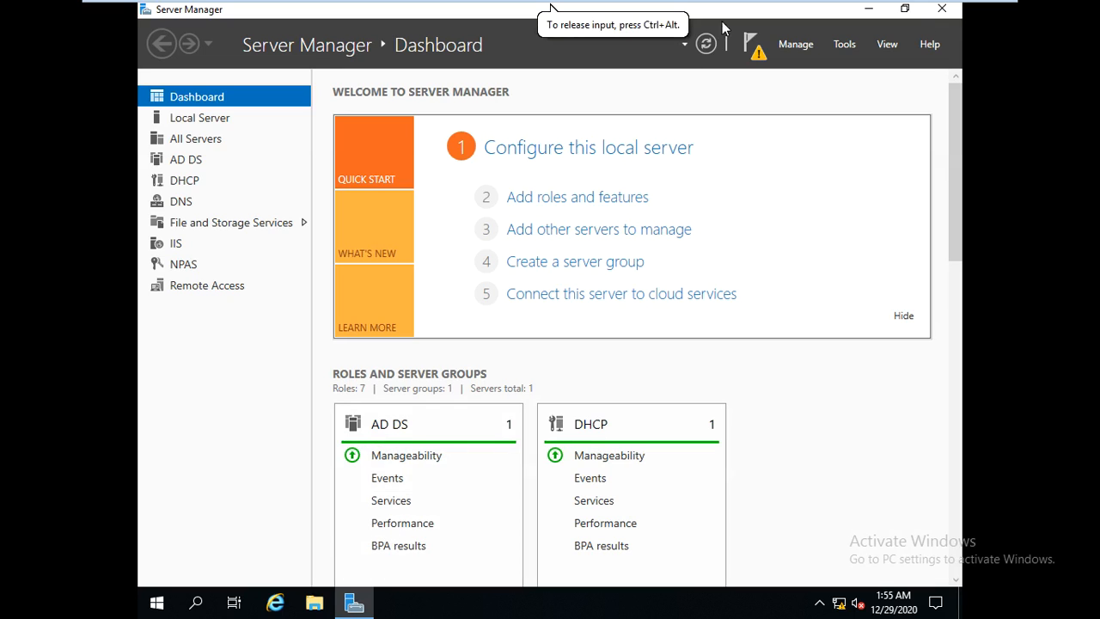
{"action": "left_click", "coordinate": [847, 45]}
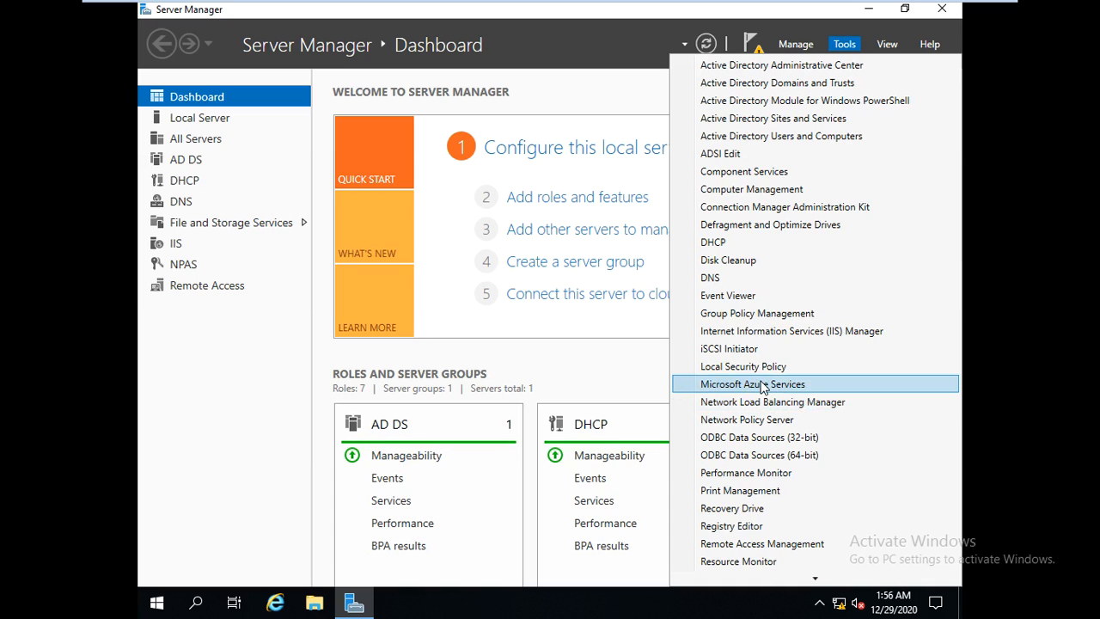
{"action": "left_click", "coordinate": [812, 402]}
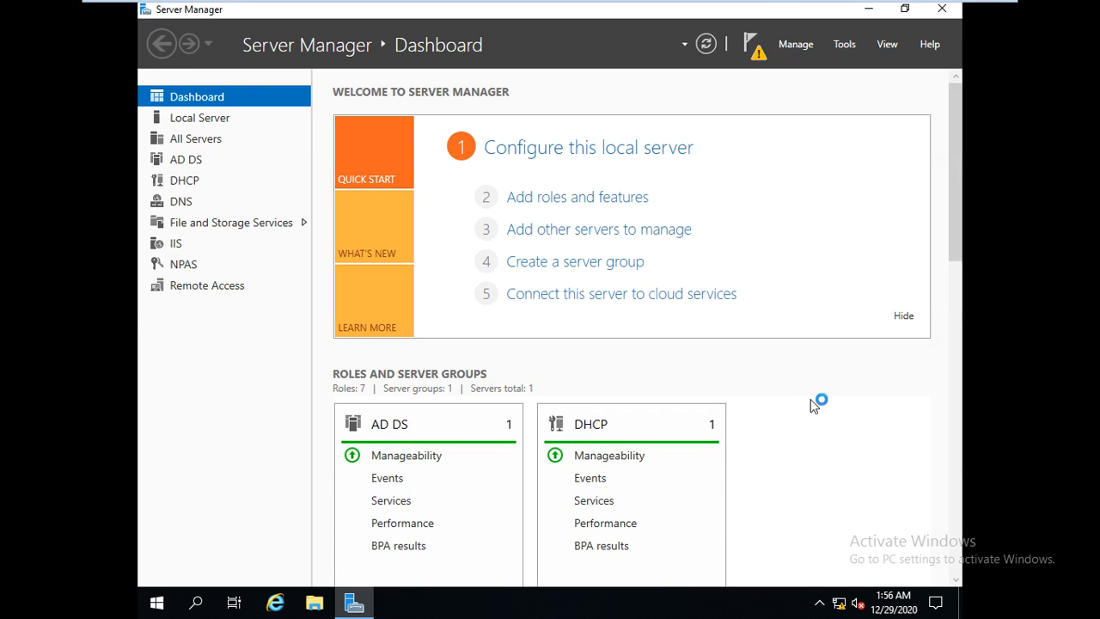
{"action": "left_click_drag", "start_coordinate": [390, 39], "coordinate": [459, 80]}
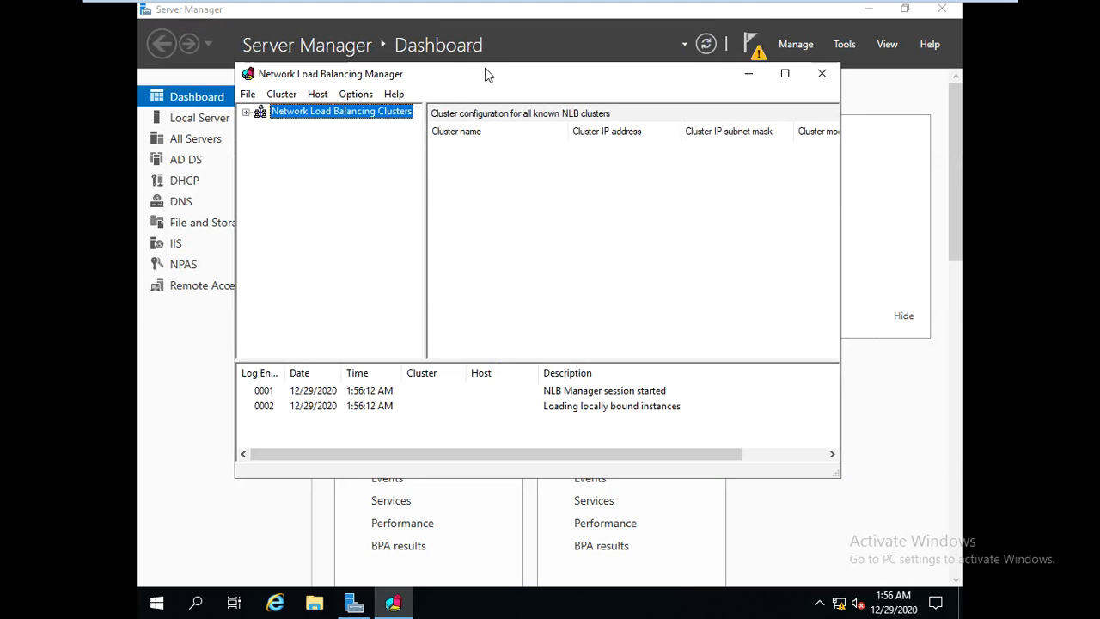
Step: Start a new load balancing cluster, connect to host 192.168.1.100, and continue with its Ethernet0 interface to the host parameters
{"action": "right_click", "coordinate": [340, 119]}
{"action": "left_click", "coordinate": [399, 124]}
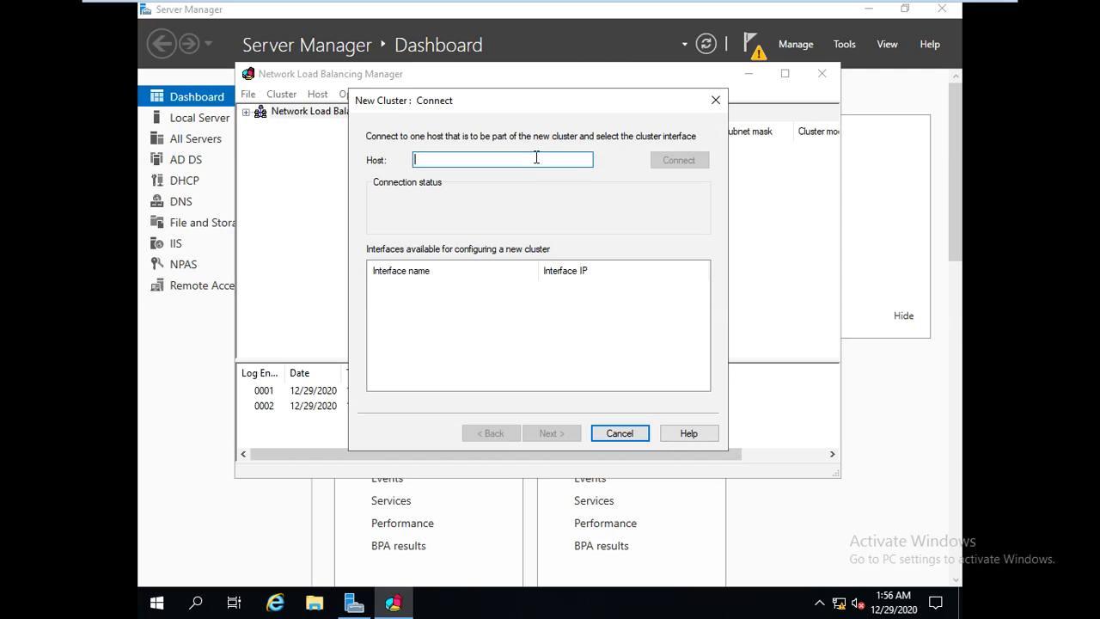
{"action": "type", "text": "192"}
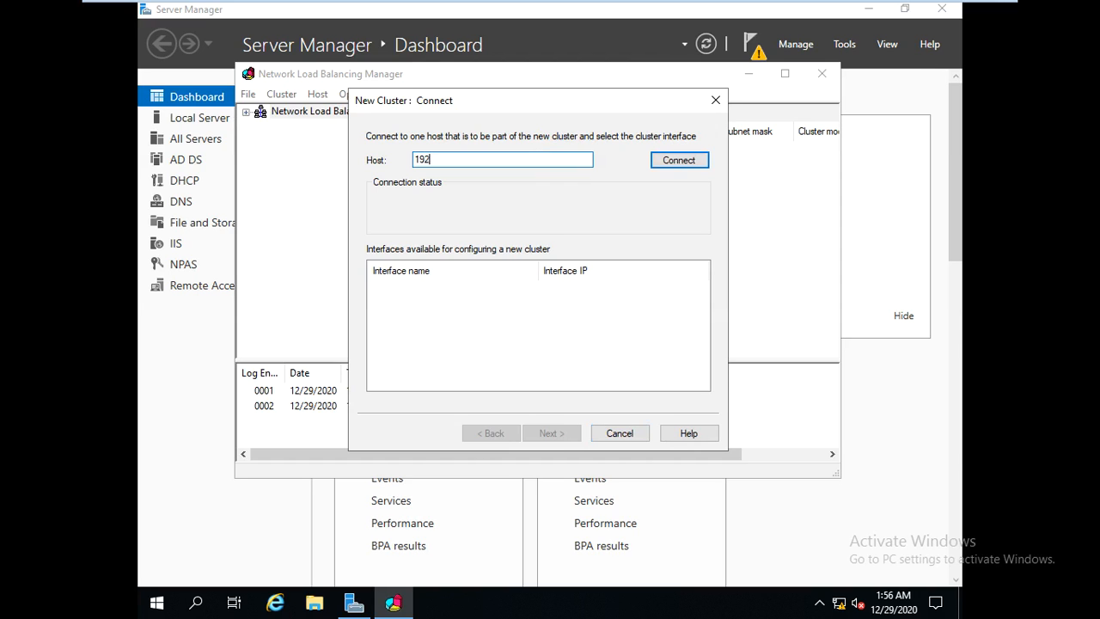
{"action": "type", "text": ".168.1.100"}
{"action": "left_click", "coordinate": [672, 159]}
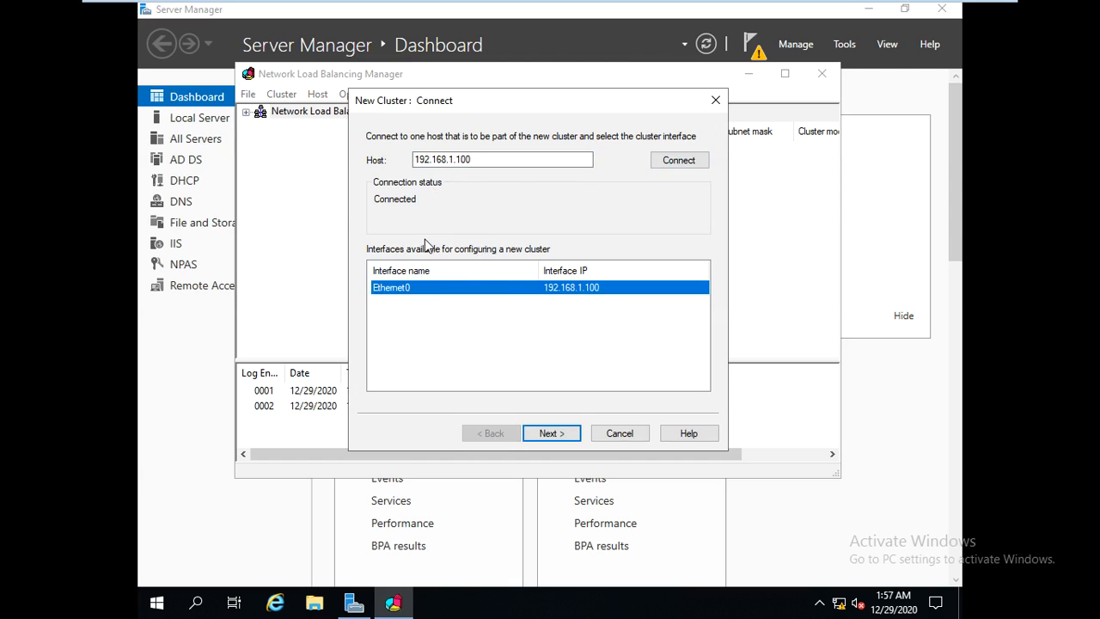
{"action": "left_click", "coordinate": [552, 434]}
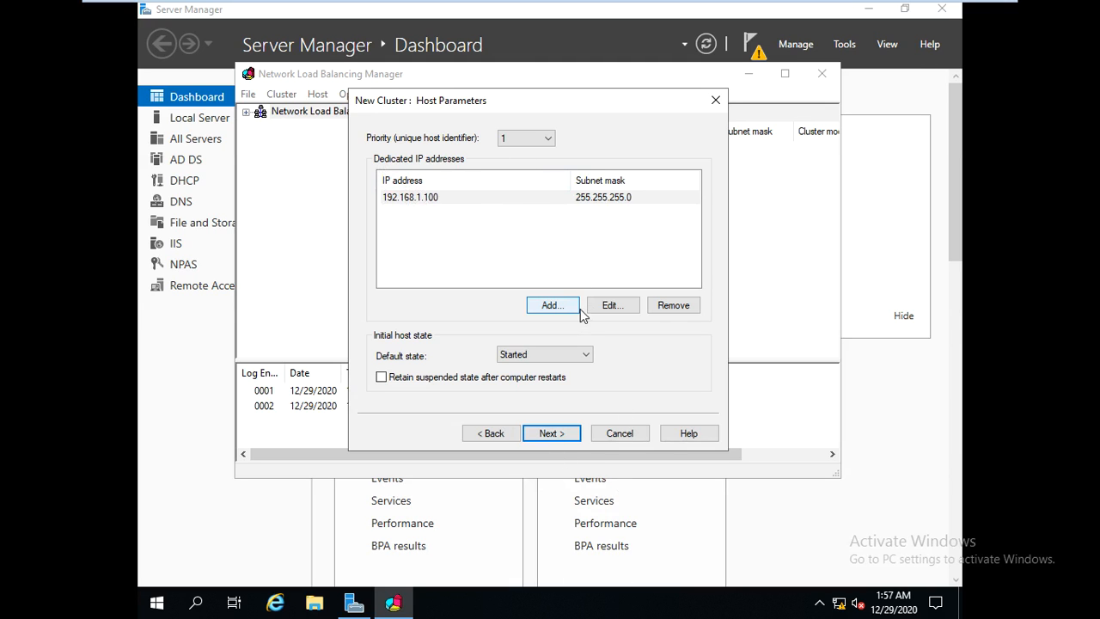
Step: Accept the host parameters and add the cluster IPv4 address 192.168.1.135 with subnet mask 255.255.255.0
{"action": "left_click", "coordinate": [556, 436]}
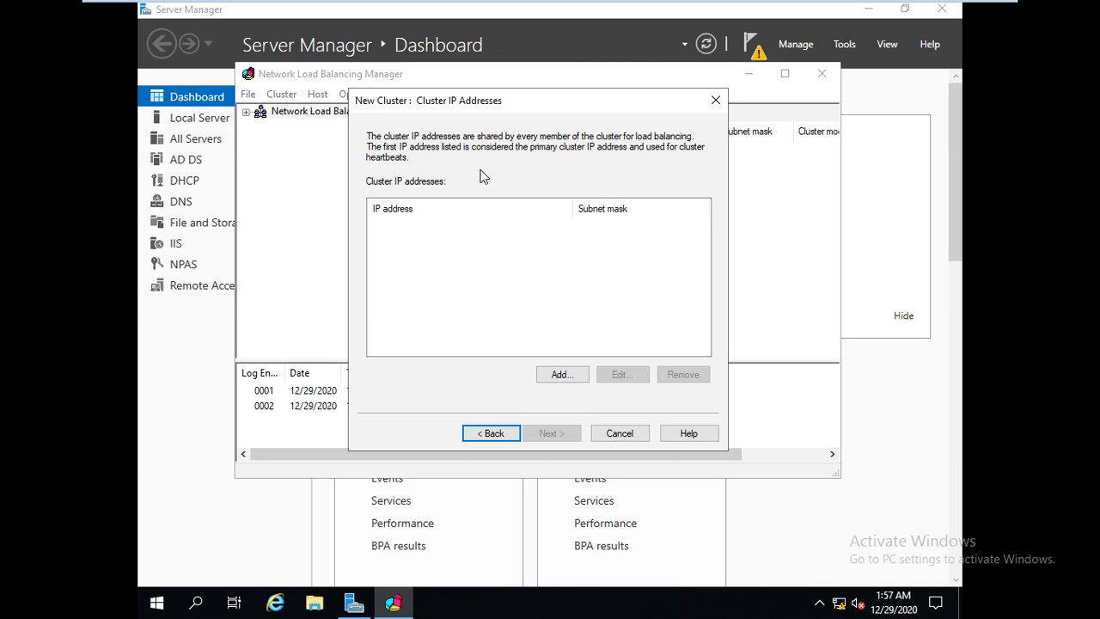
{"action": "left_click", "coordinate": [579, 378]}
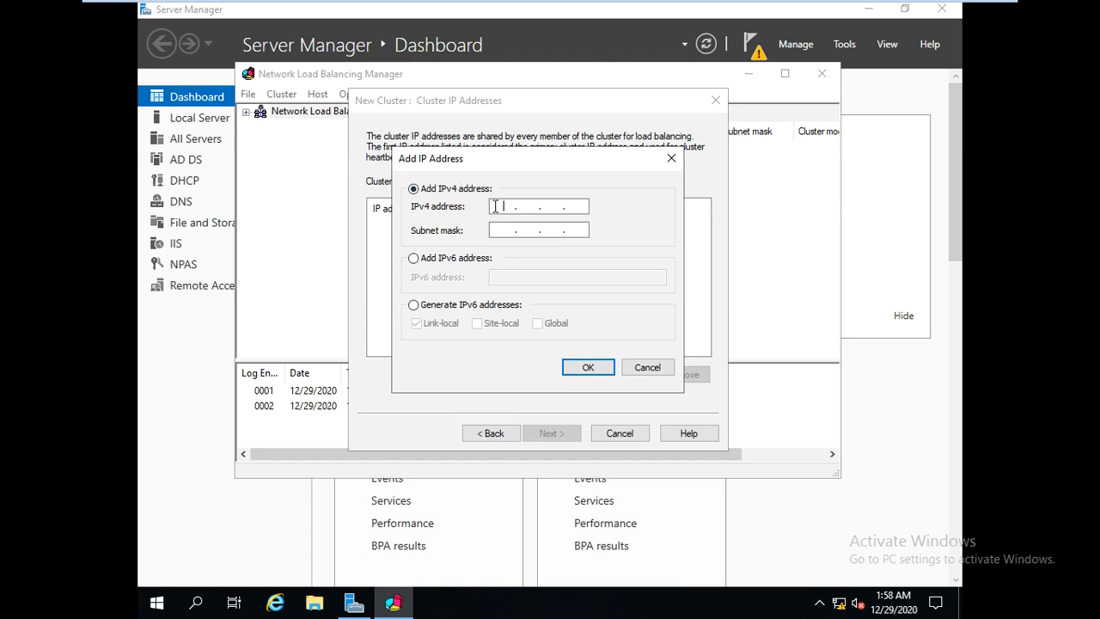
{"action": "type", "text": "192 . 168 . 1 . 135"}
{"action": "key", "text": "Tab"}
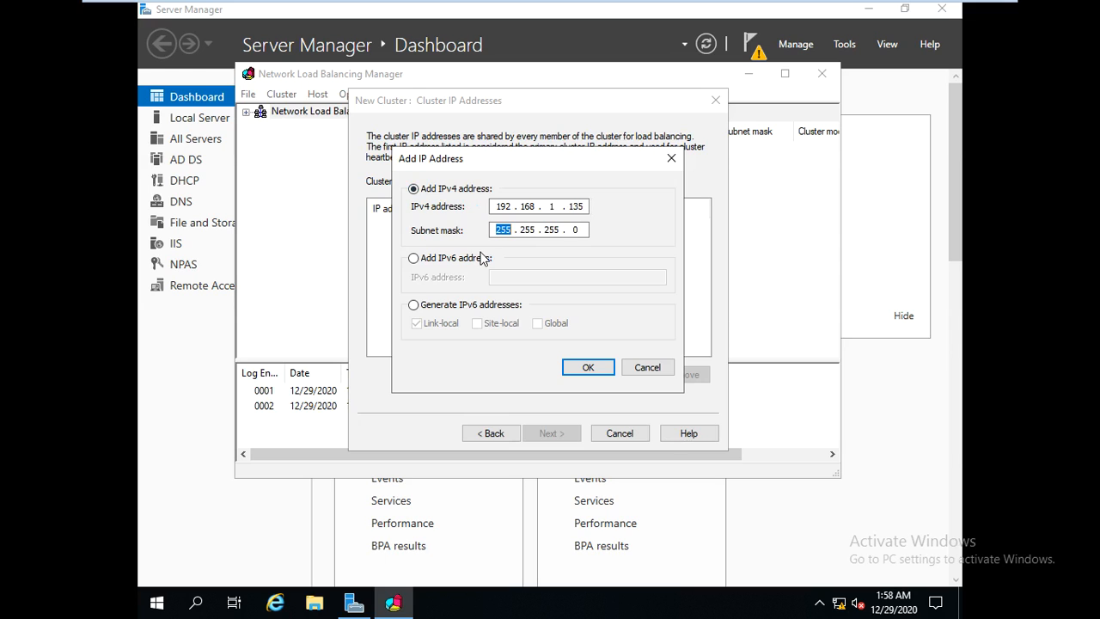
{"action": "left_click", "coordinate": [589, 370]}
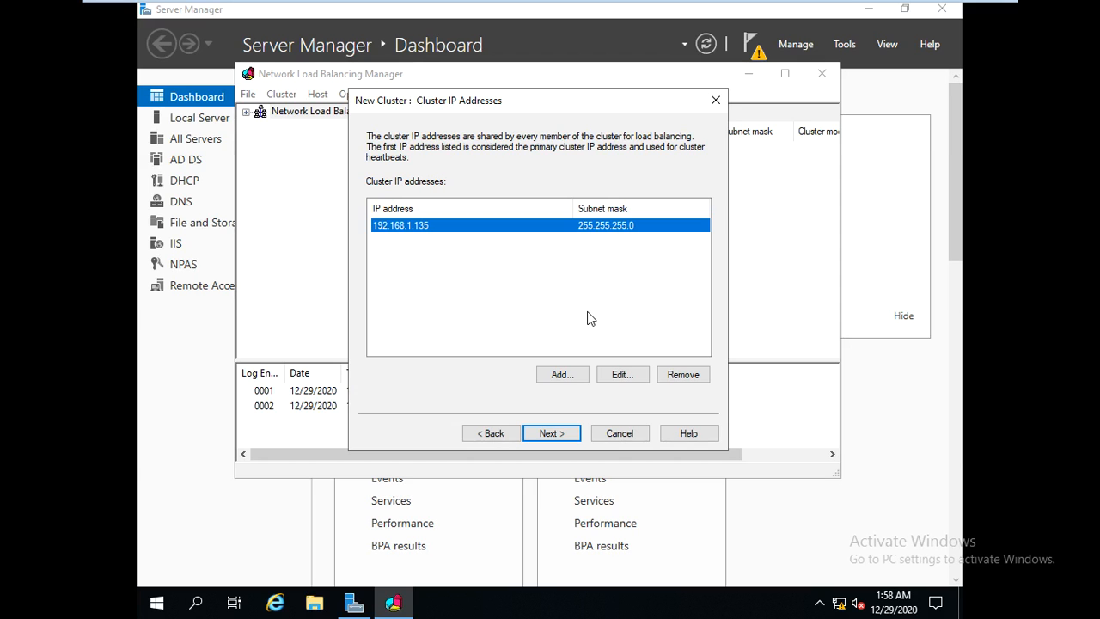
Step: Add a second cluster IPv4 address, 192.168.1.136, with subnet mask 255.255.255.0
{"action": "left_click", "coordinate": [560, 376]}
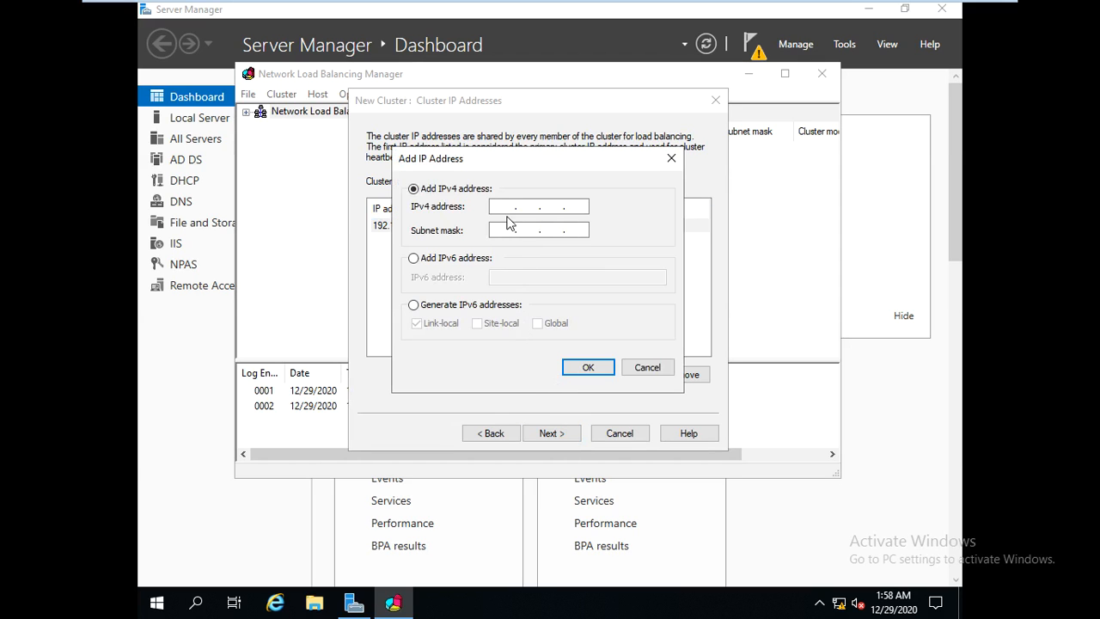
{"action": "type", "text": "18"}
{"action": "type", "text": "2.1"}
{"action": "type", "text": "68.1."}
{"action": "type", "text": "136"}
{"action": "key", "text": "Tab"}
{"action": "key", "text": "Tab"}
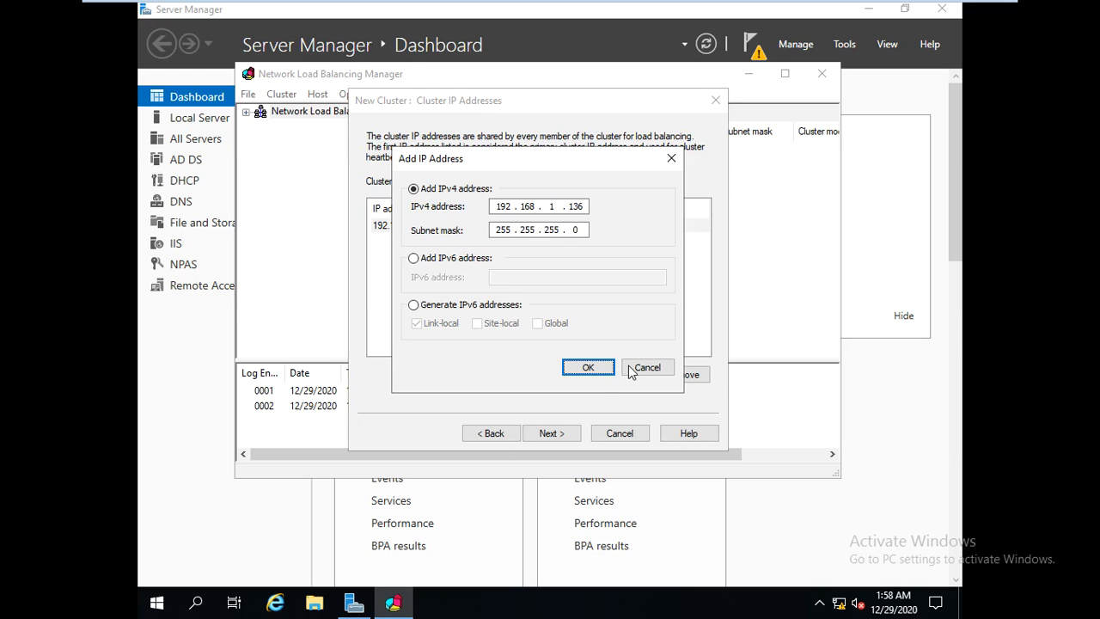
{"action": "left_click", "coordinate": [587, 368]}
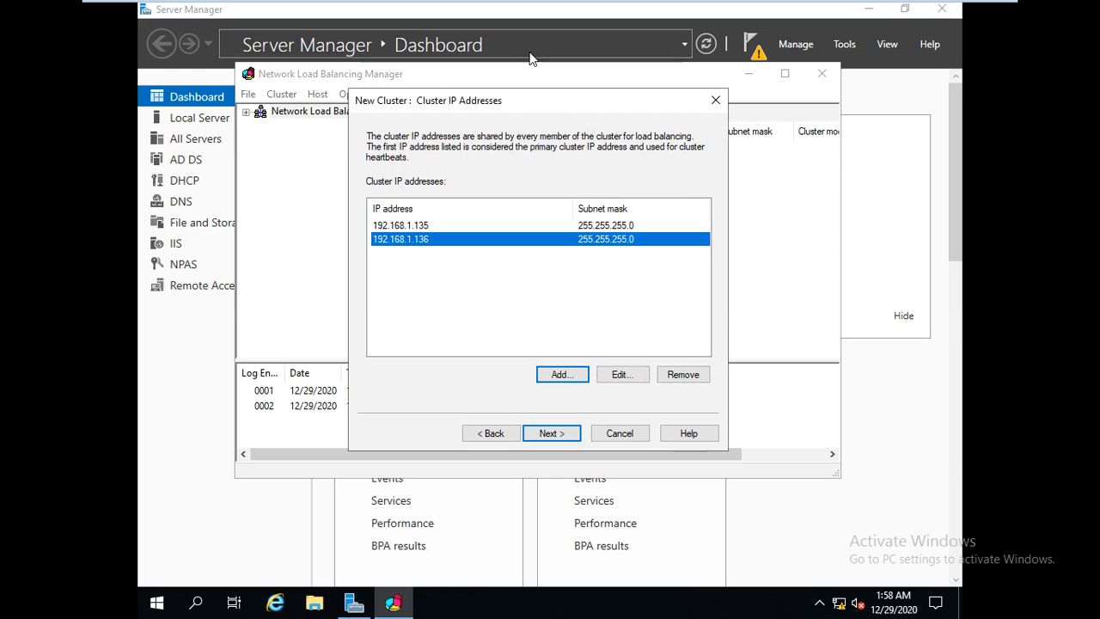
Step: Finish creating the cluster with 192.168.1.135 as its cluster IP, Unicast operation mode, and the default port rule
{"action": "left_click", "coordinate": [420, 226]}
{"action": "left_click", "coordinate": [557, 436]}
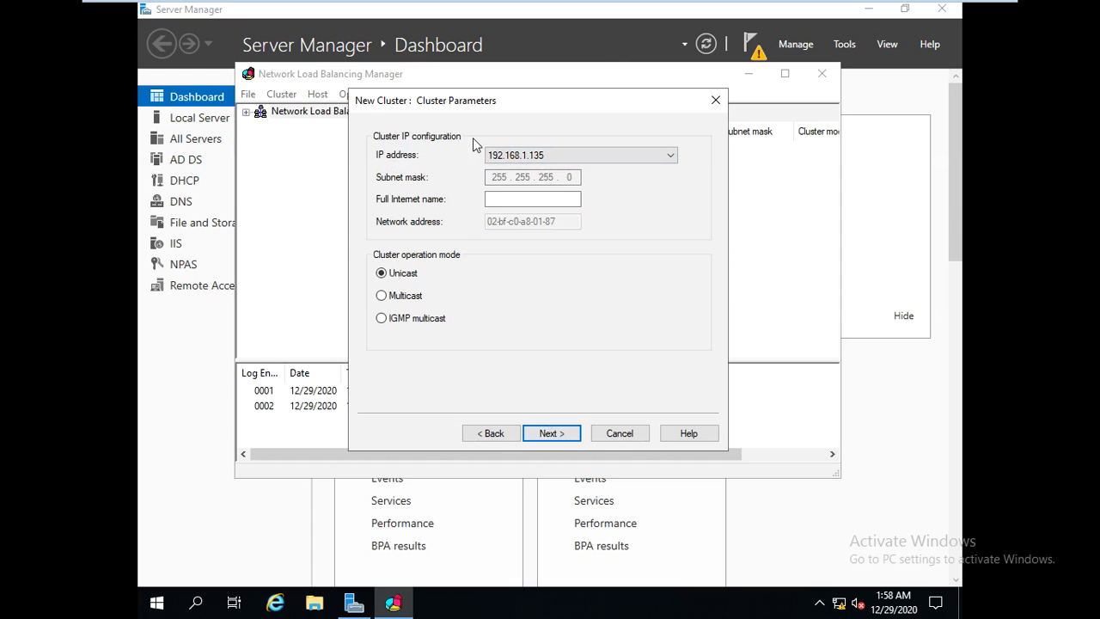
{"action": "left_click", "coordinate": [550, 155]}
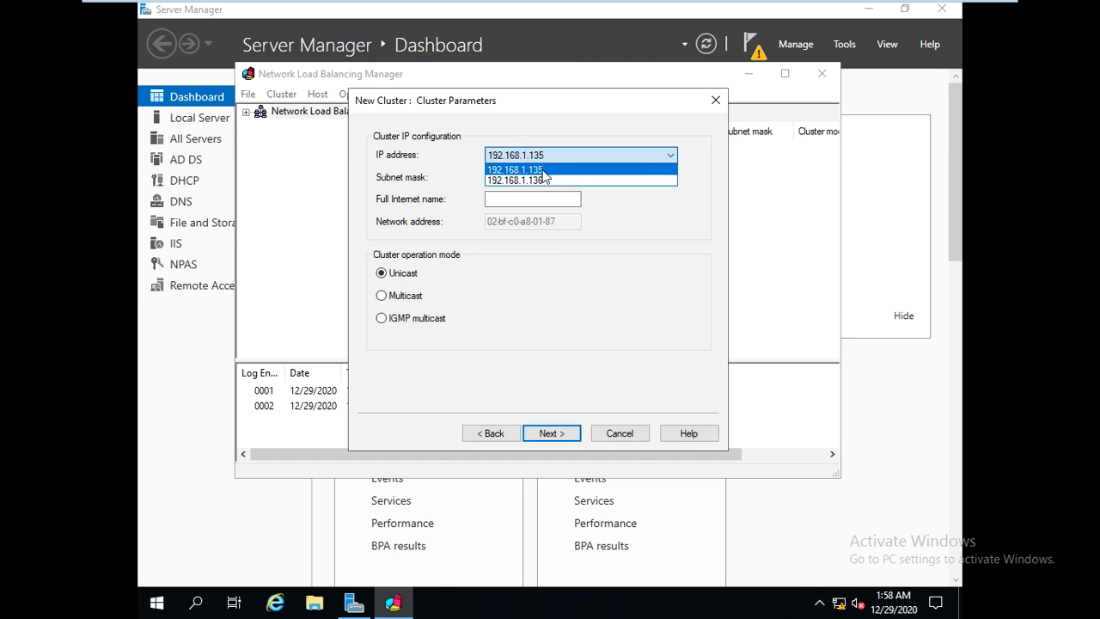
{"action": "left_click", "coordinate": [544, 170]}
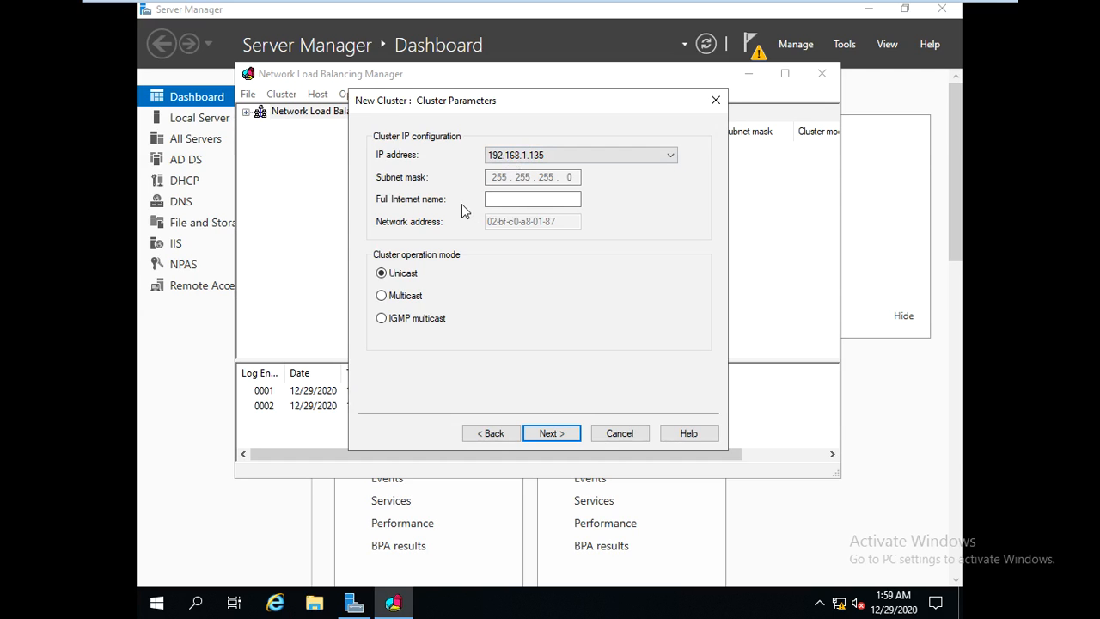
{"action": "left_click", "coordinate": [525, 196]}
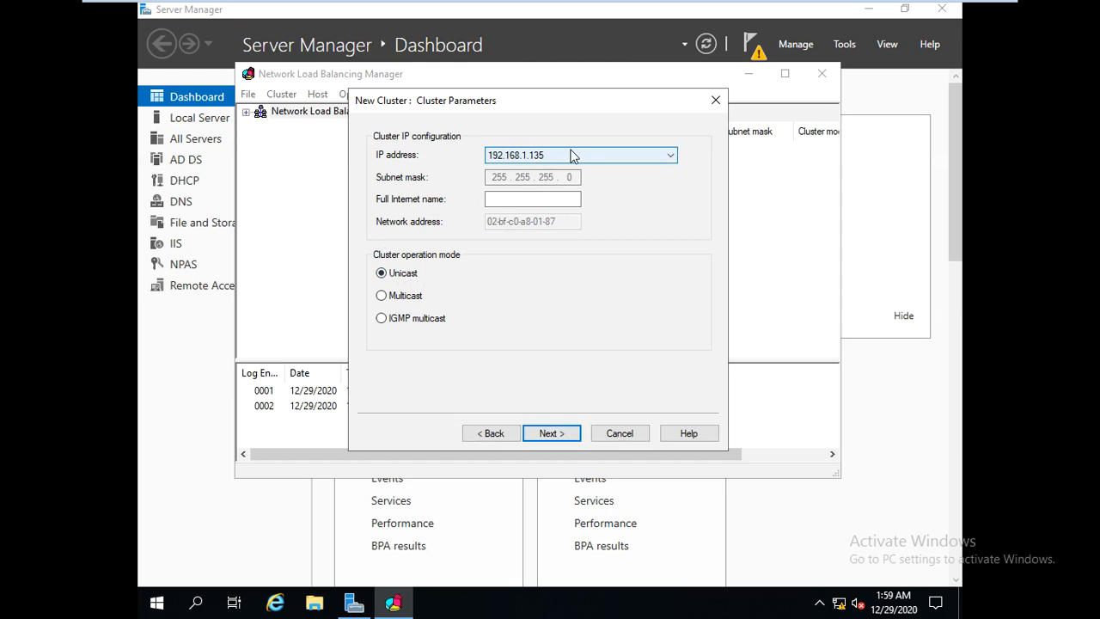
{"action": "left_click", "coordinate": [554, 436]}
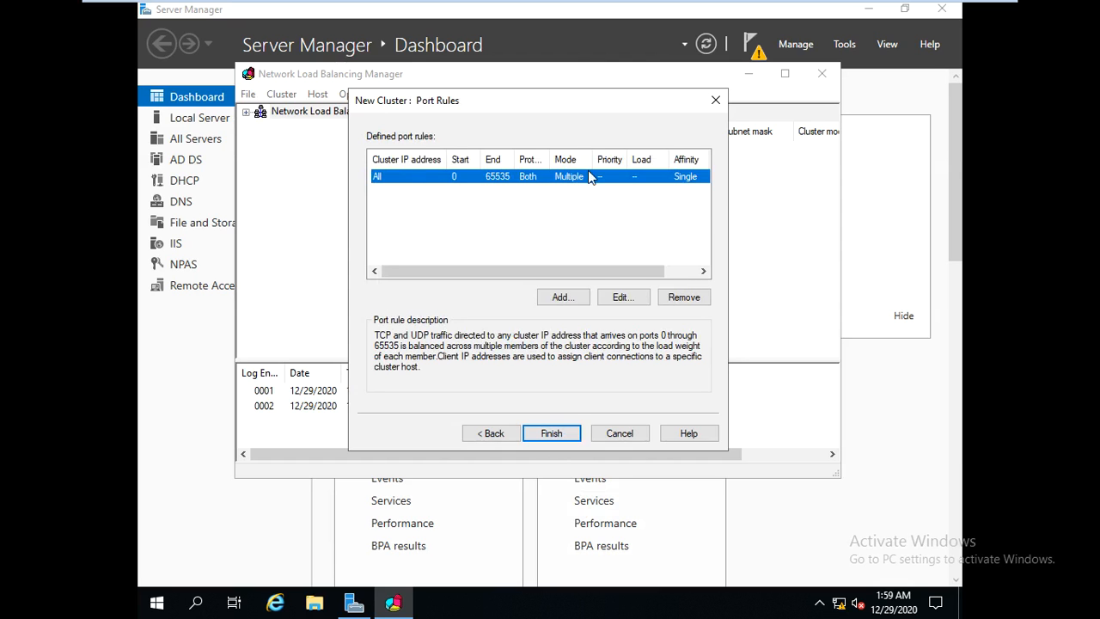
{"action": "left_click", "coordinate": [555, 434]}
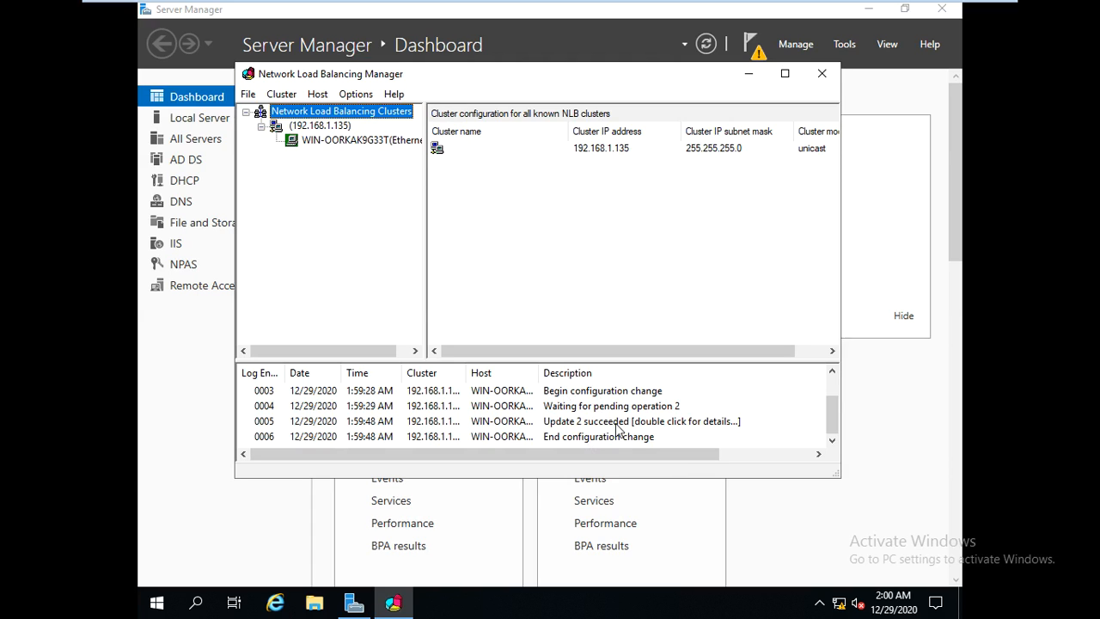
Step: Minimize the server's open windows, switch to Chrome on the host computer, and reload the 192.168.1.135 page
{"action": "left_click", "coordinate": [747, 78]}
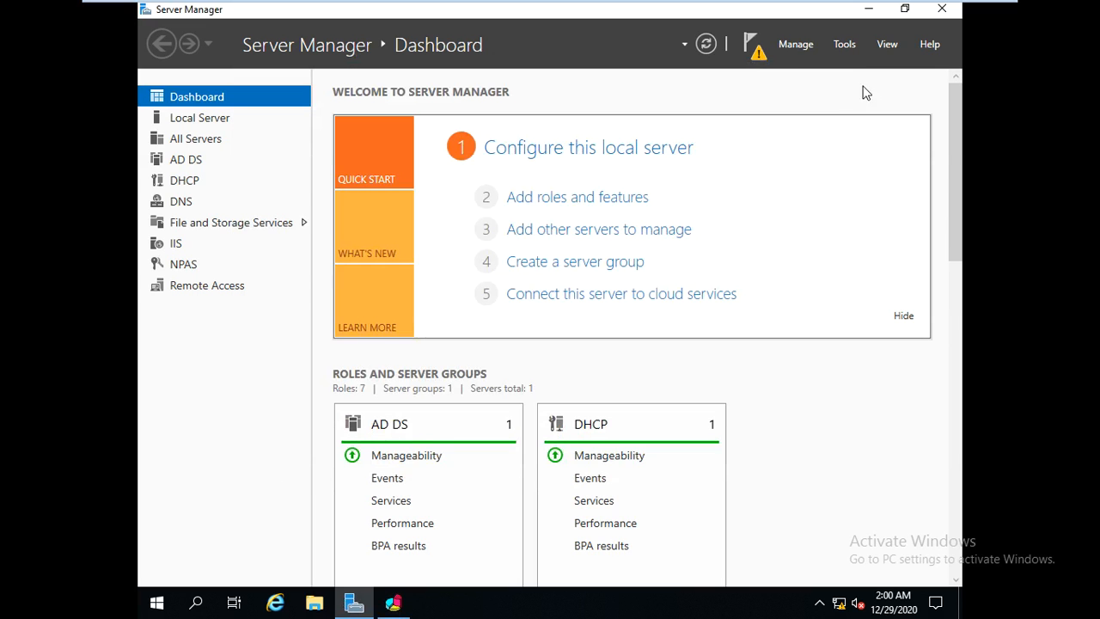
{"action": "scroll", "coordinate": [939, 128], "scroll_direction": "down", "scroll_amount": 1}
{"action": "scroll", "coordinate": [939, 129], "scroll_direction": "up", "scroll_amount": 1}
{"action": "left_click", "coordinate": [866, 10]}
{"action": "mouse_move", "coordinate": [577, 3]}
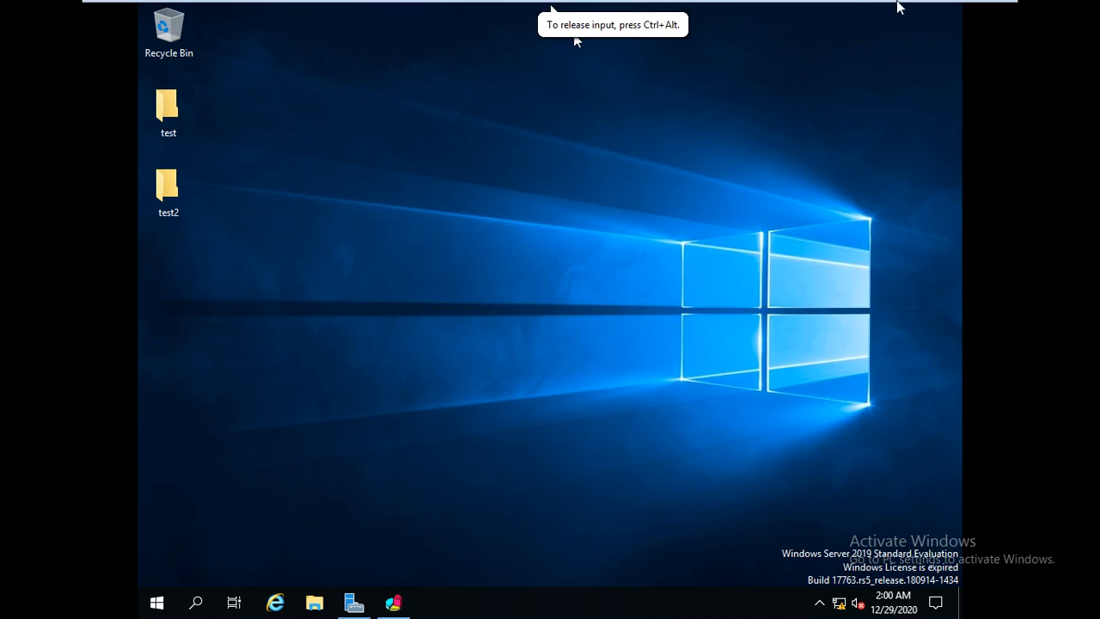
{"action": "left_click", "coordinate": [952, 10]}
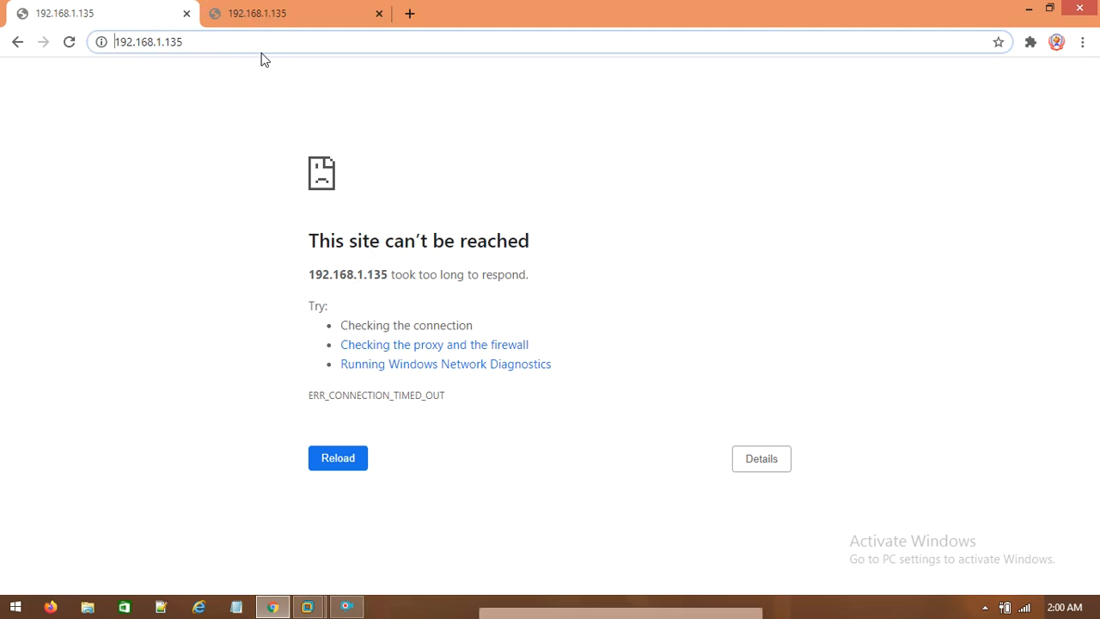
{"action": "left_click", "coordinate": [337, 464]}
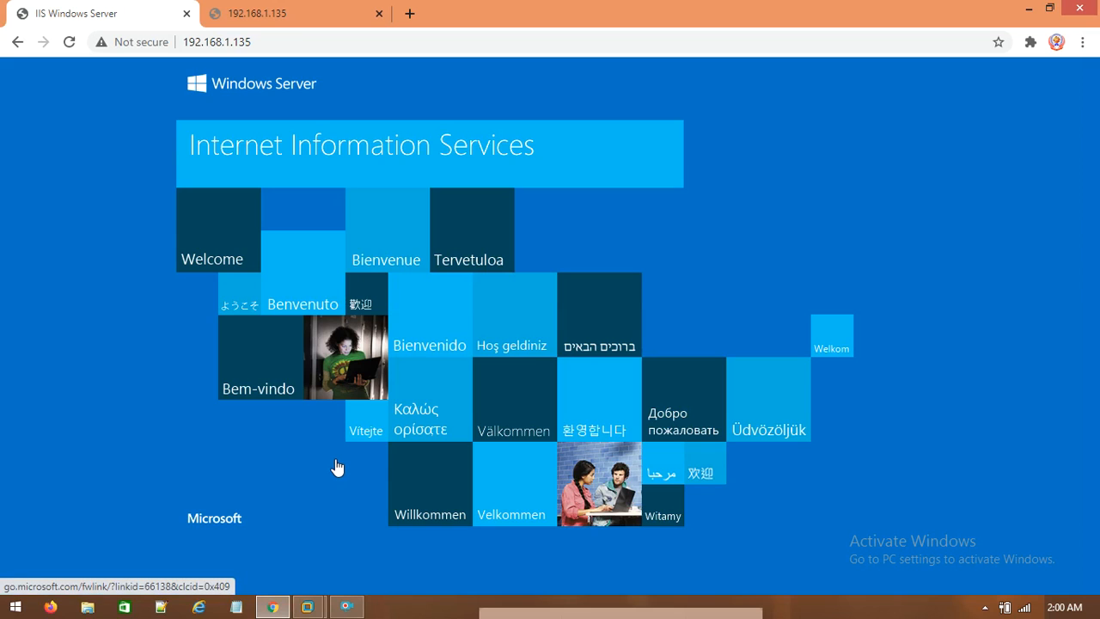
Step: Test the second cluster address by browsing to 192.168.1.136 in the second browser tab
{"action": "left_click", "coordinate": [277, 15]}
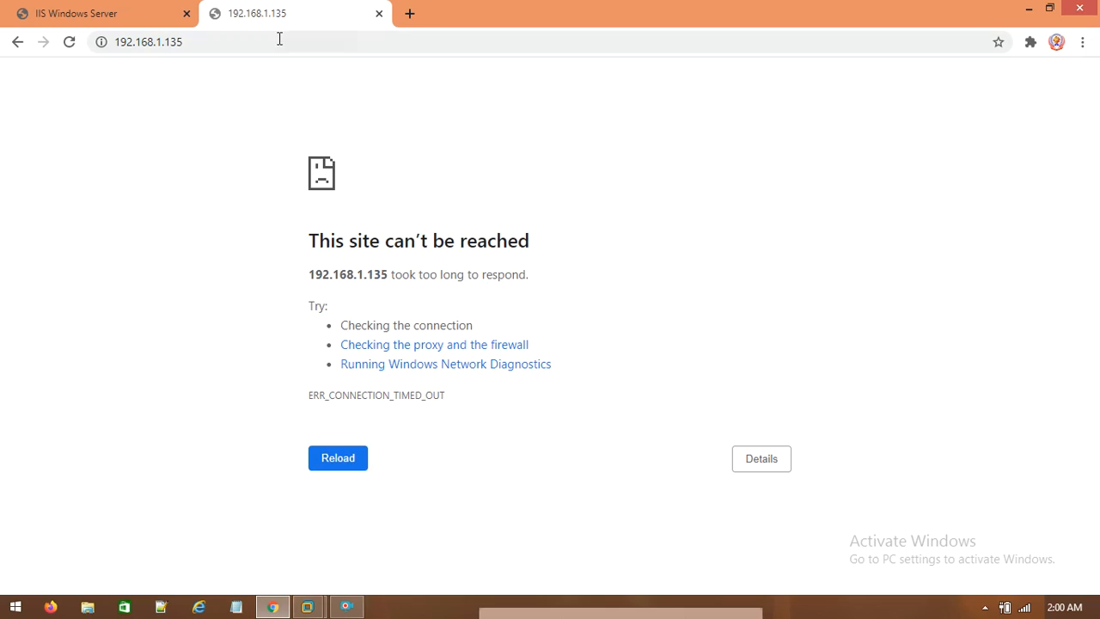
{"action": "left_click", "coordinate": [276, 43]}
{"action": "key", "text": "ctrl+c"}
{"action": "left_click", "coordinate": [275, 43]}
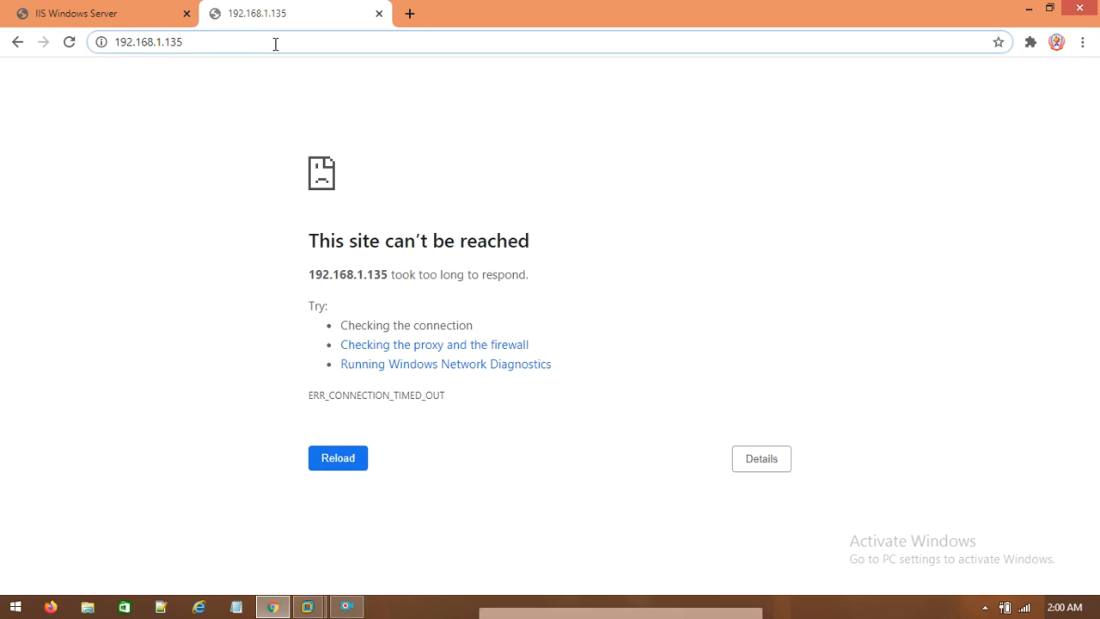
{"action": "key", "text": "BackSpace"}
{"action": "type", "text": "6"}
{"action": "key", "text": "Return"}
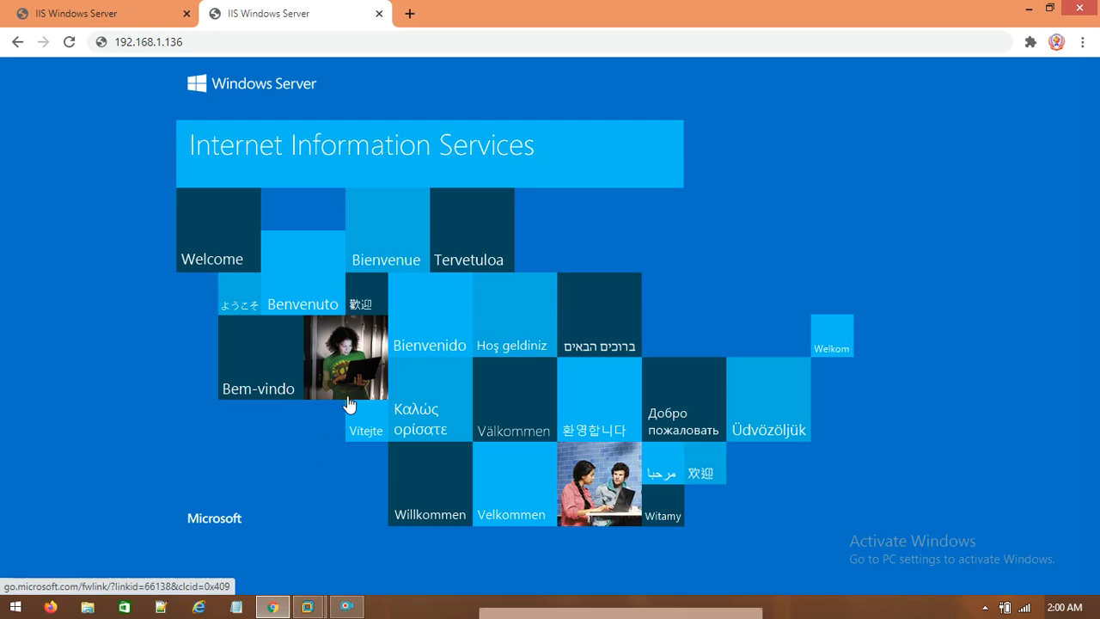
Step: Try the non-cluster address 192.168.1.139 in a new browser tab, and return to the 192.168.1.136 tab
{"action": "left_click", "coordinate": [409, 13]}
{"action": "left_click", "coordinate": [367, 36]}
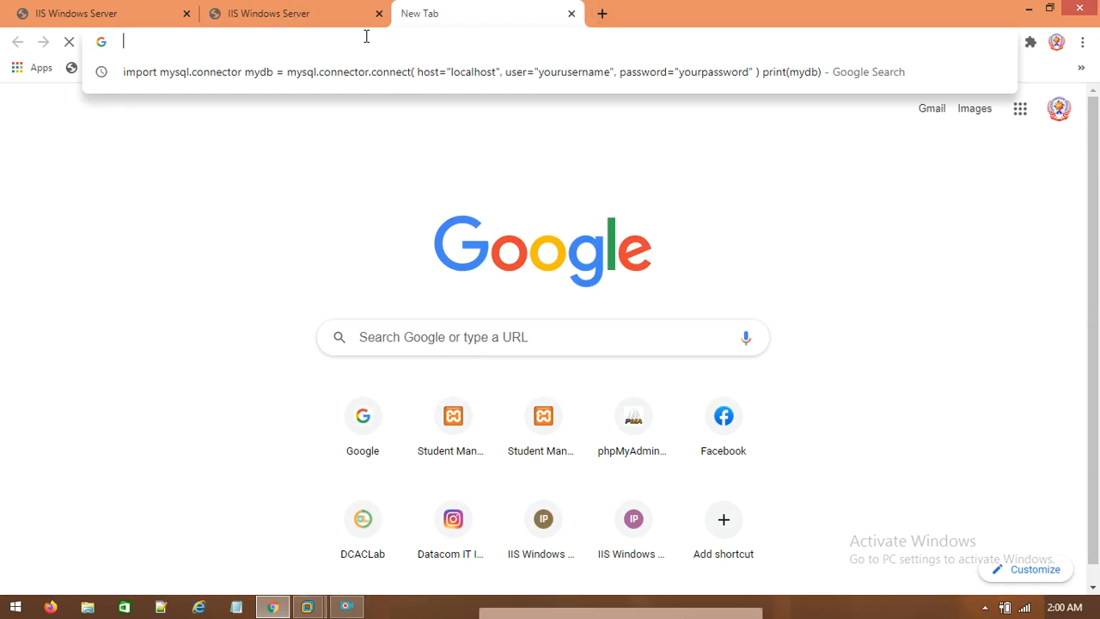
{"action": "right_click", "coordinate": [365, 37]}
{"action": "left_click", "coordinate": [403, 115]}
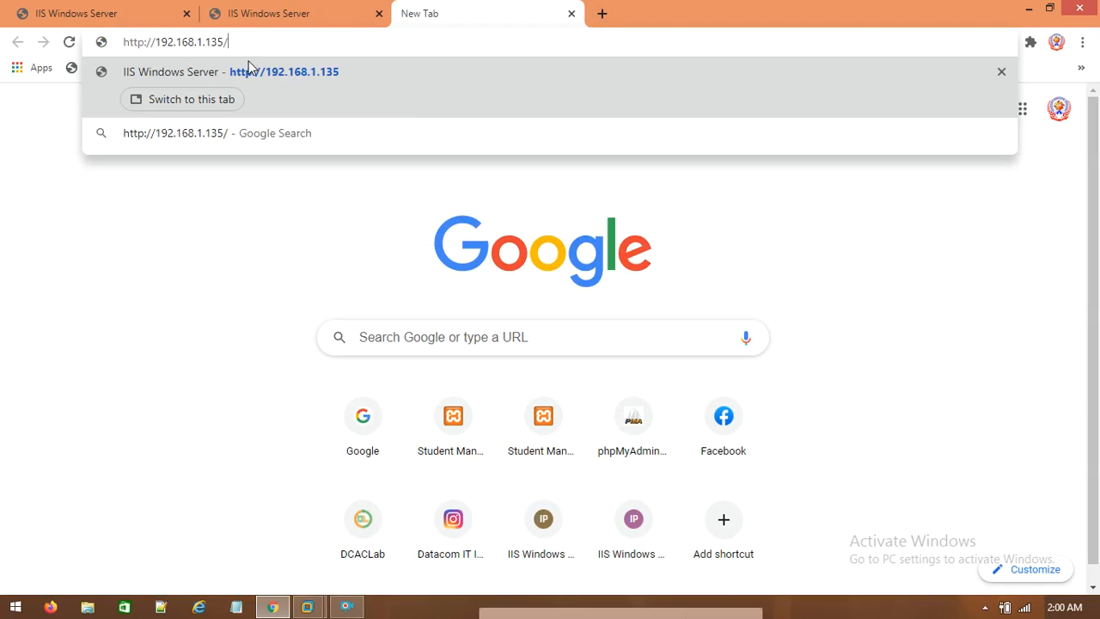
{"action": "key", "text": "BackSpace"}
{"action": "key", "text": "BackSpace"}
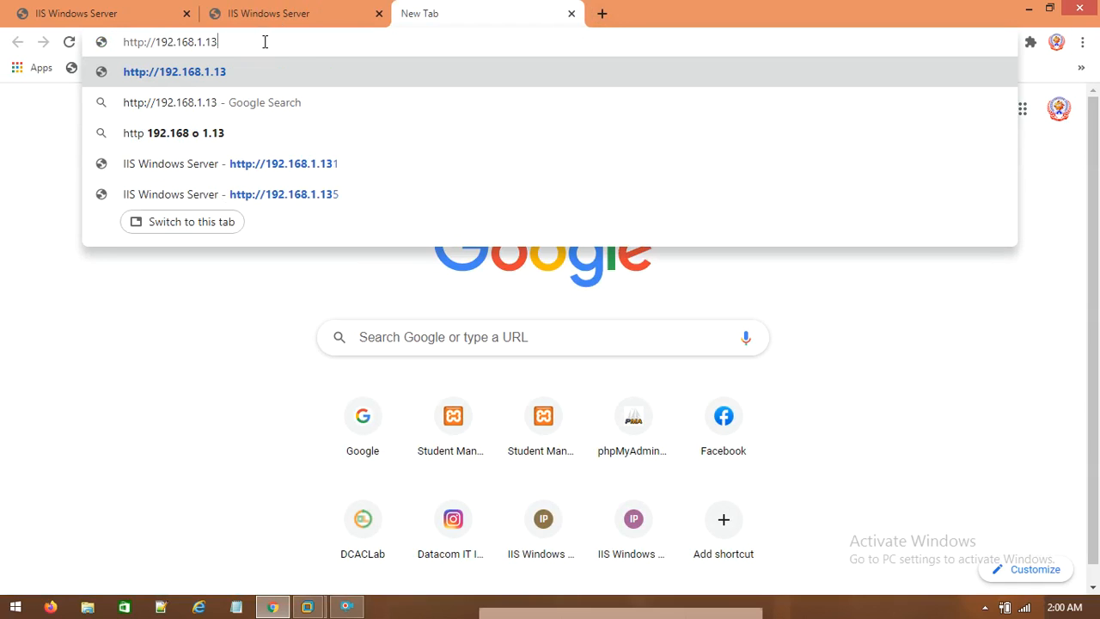
{"action": "type", "text": "9"}
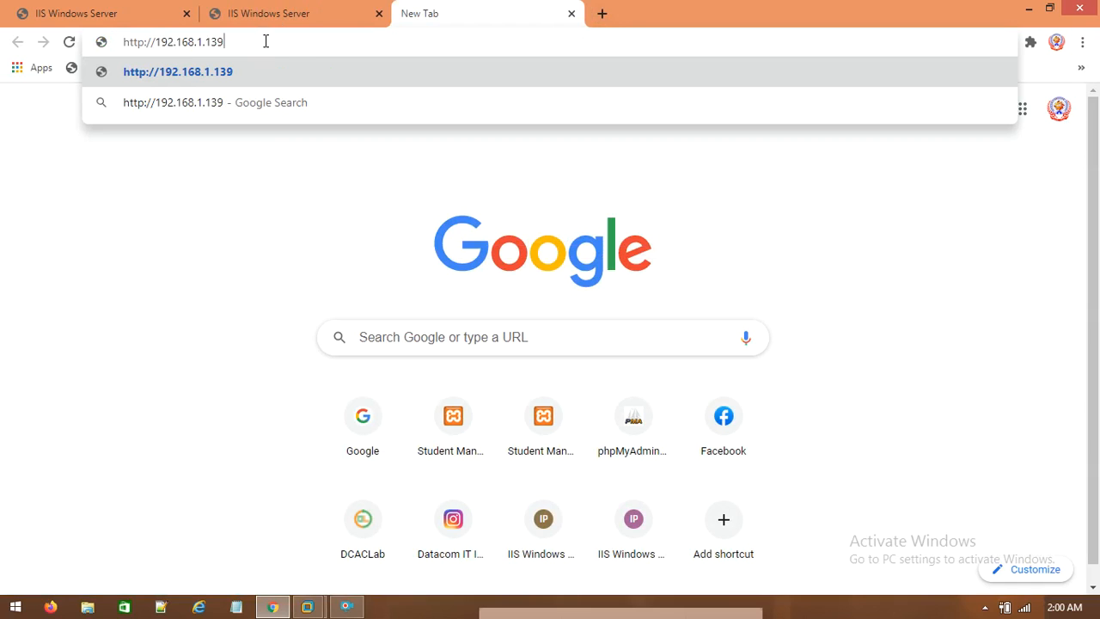
{"action": "key", "text": "Return"}
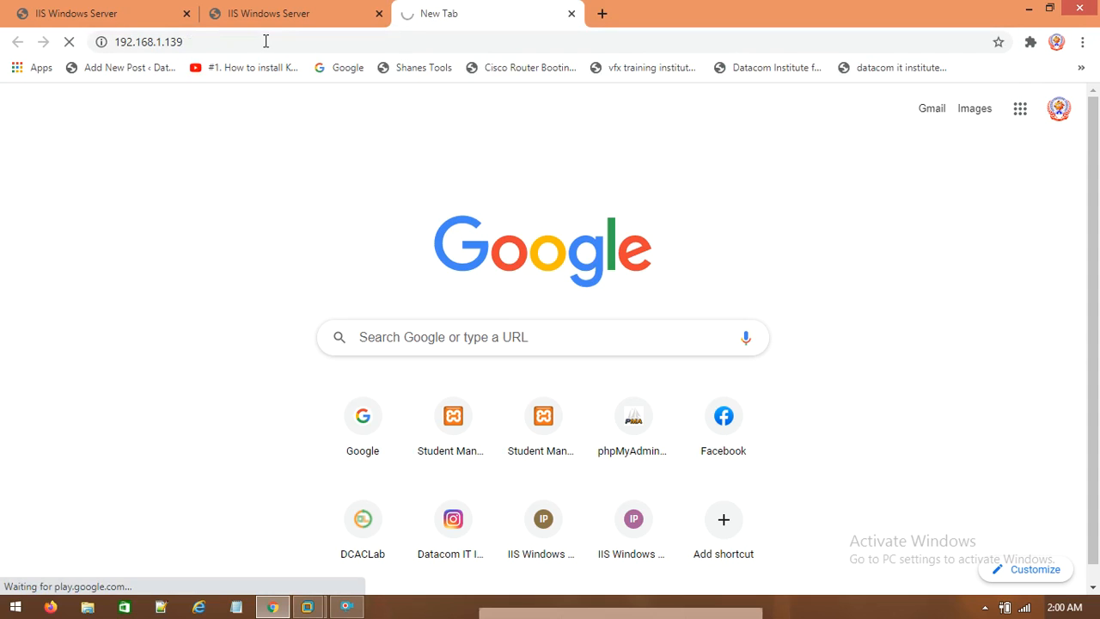
{"action": "left_click", "coordinate": [216, 10]}
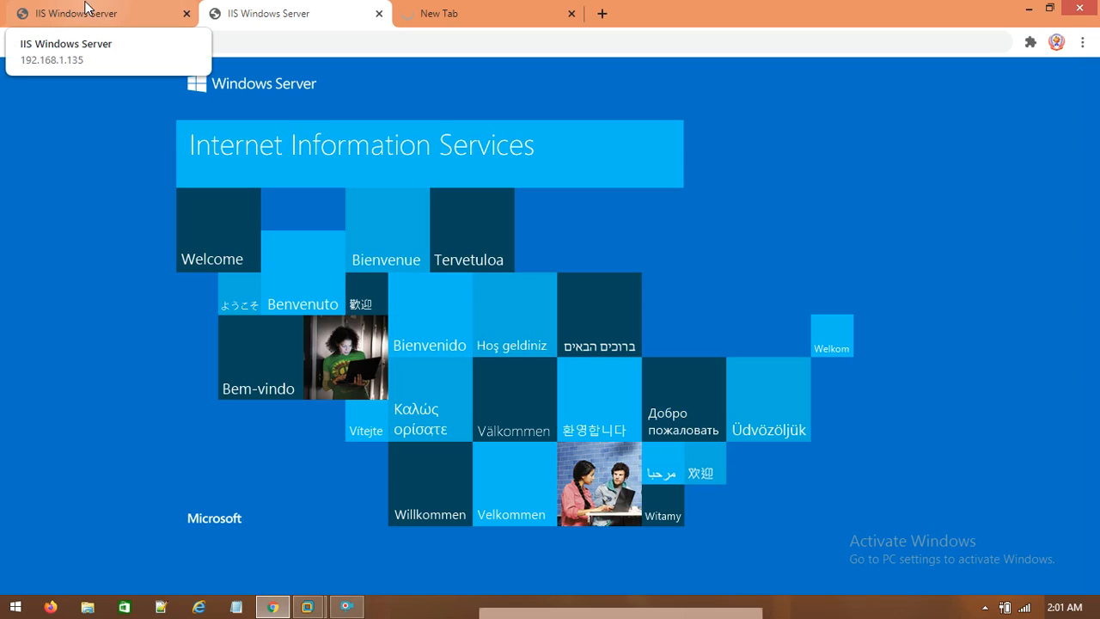
Step: Minimize Chrome, return to the Windows Server 2019 virtual machine, and run ncpa.cpl to open Network Connections
{"action": "left_click", "coordinate": [1026, 13]}
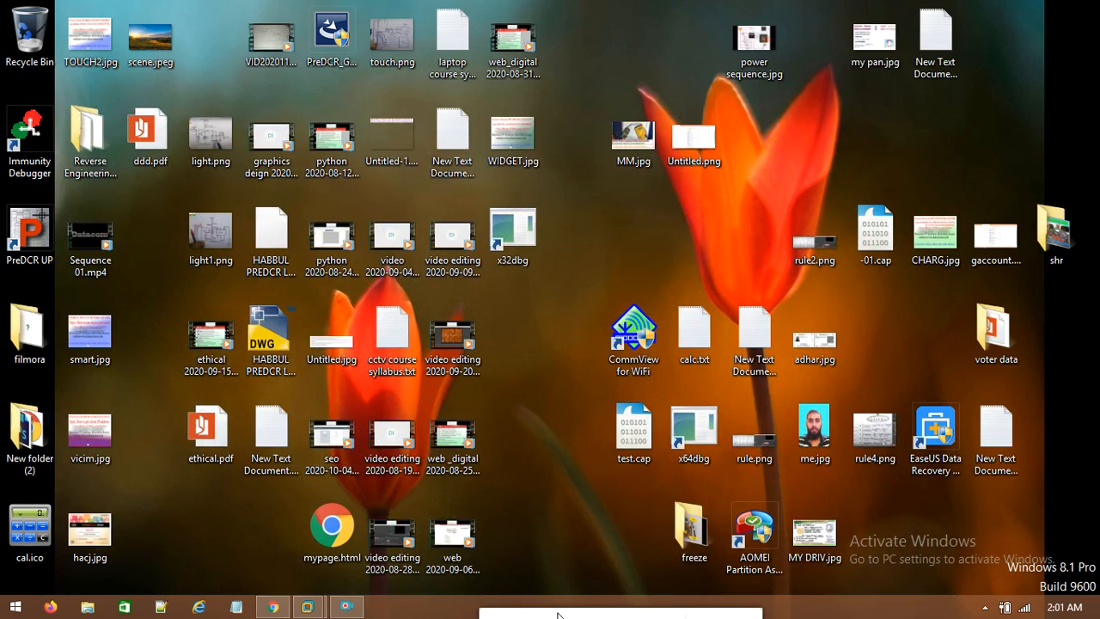
{"action": "mouse_move", "coordinate": [307, 606]}
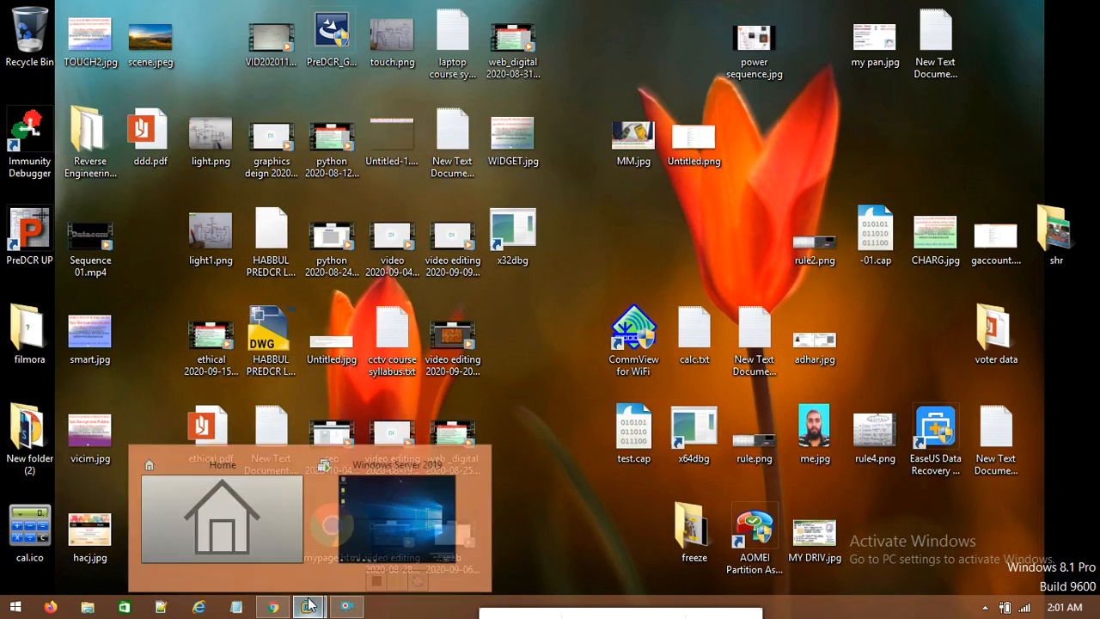
{"action": "left_click", "coordinate": [375, 522]}
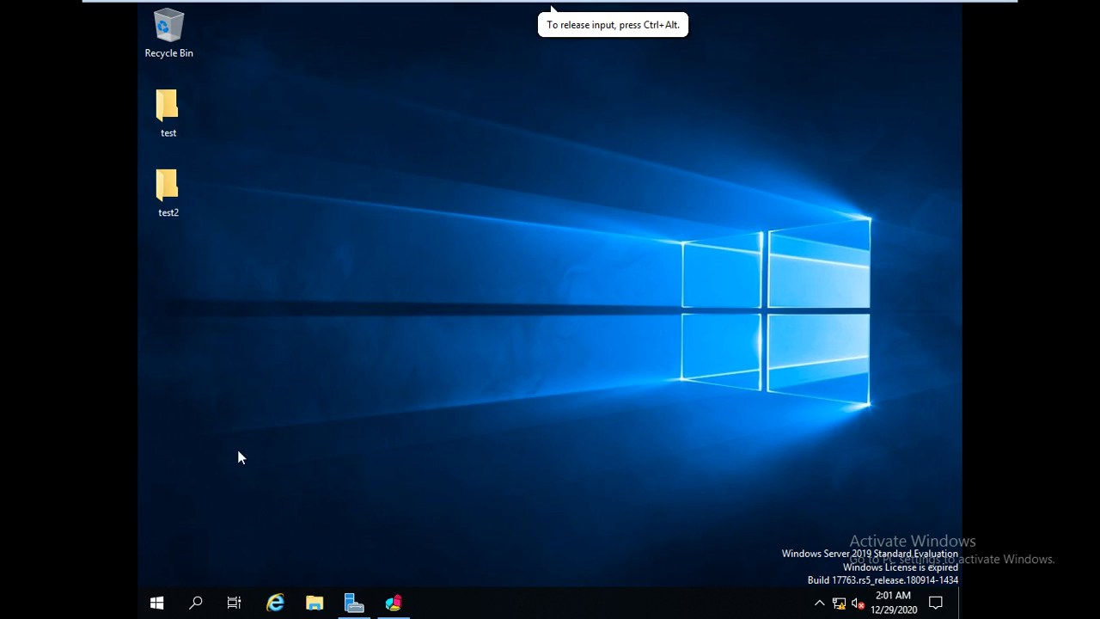
{"action": "right_click", "coordinate": [157, 601]}
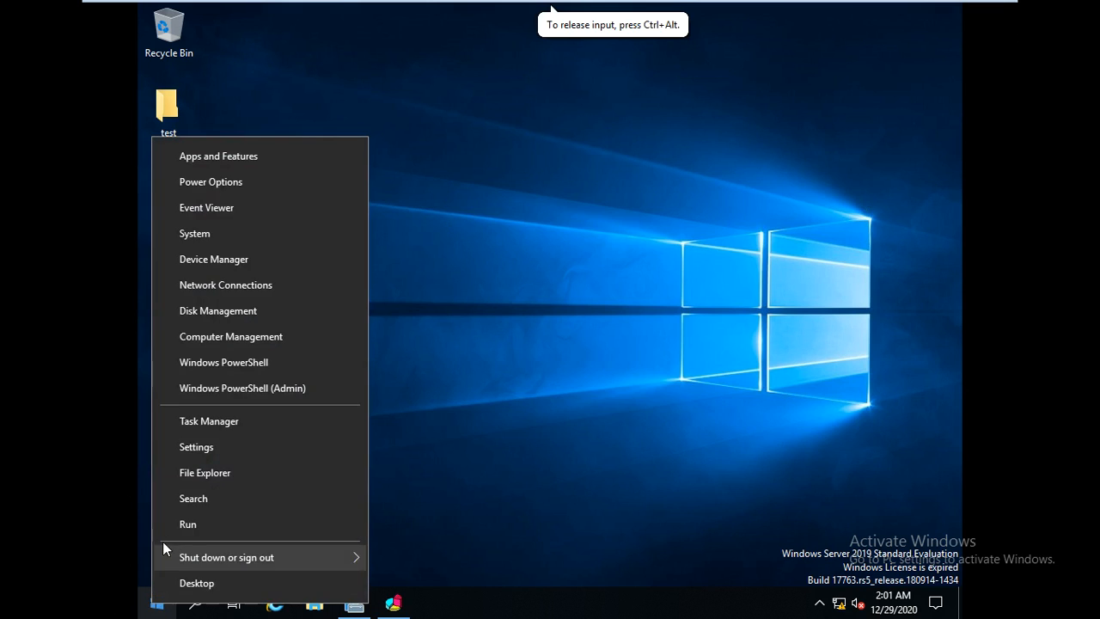
{"action": "left_click", "coordinate": [177, 524]}
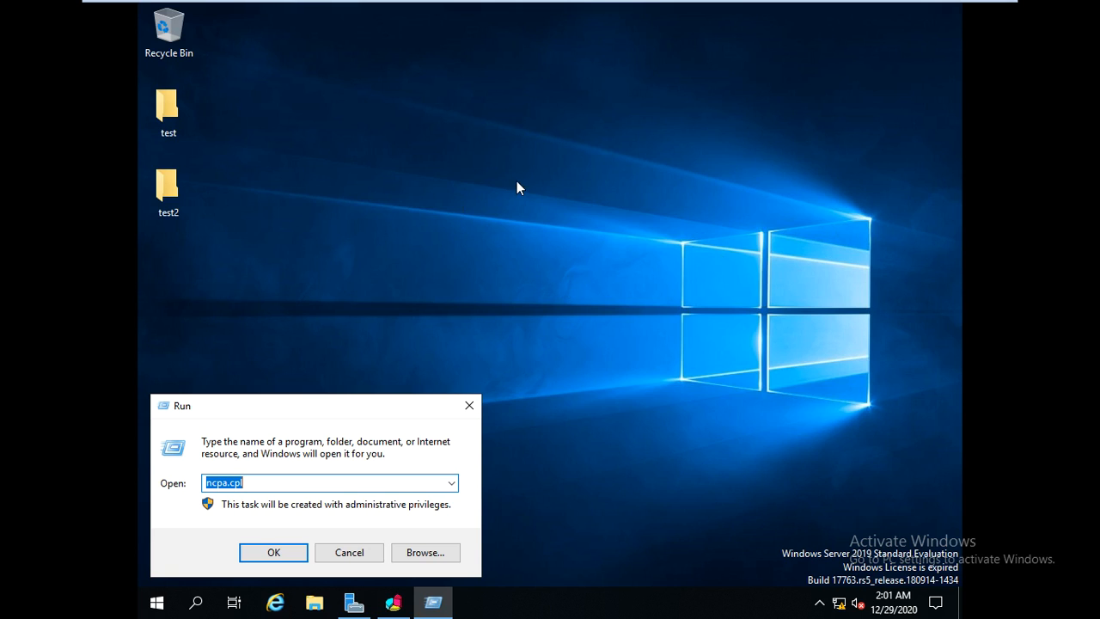
{"action": "left_click", "coordinate": [270, 549]}
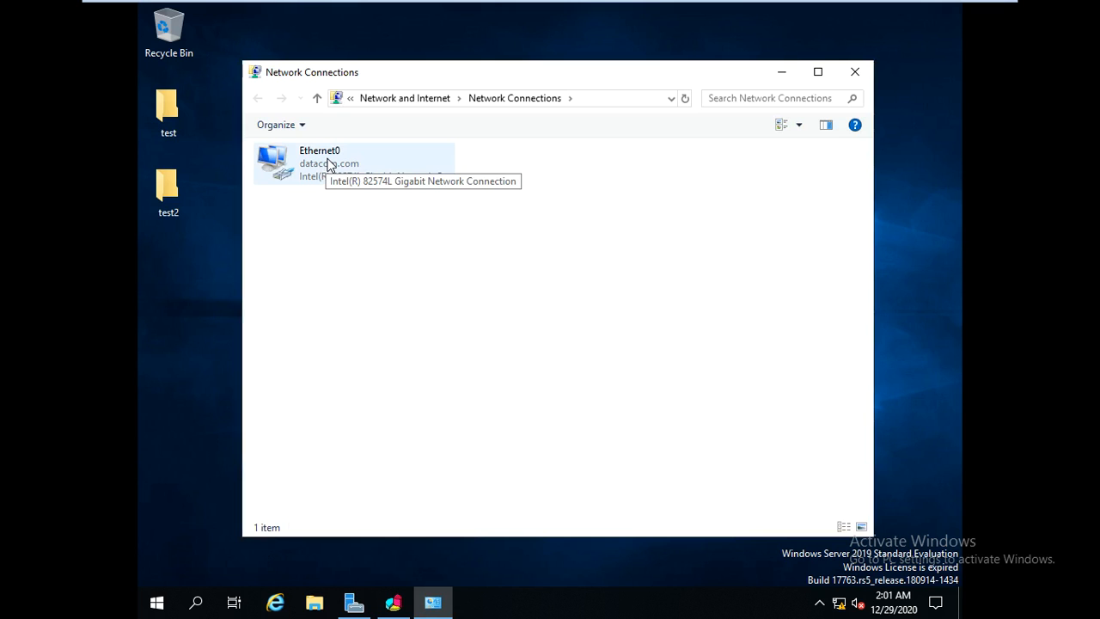
Step: View the Ethernet0 status and its connection details to check the assigned IPv4 addresses
{"action": "right_click", "coordinate": [328, 160]}
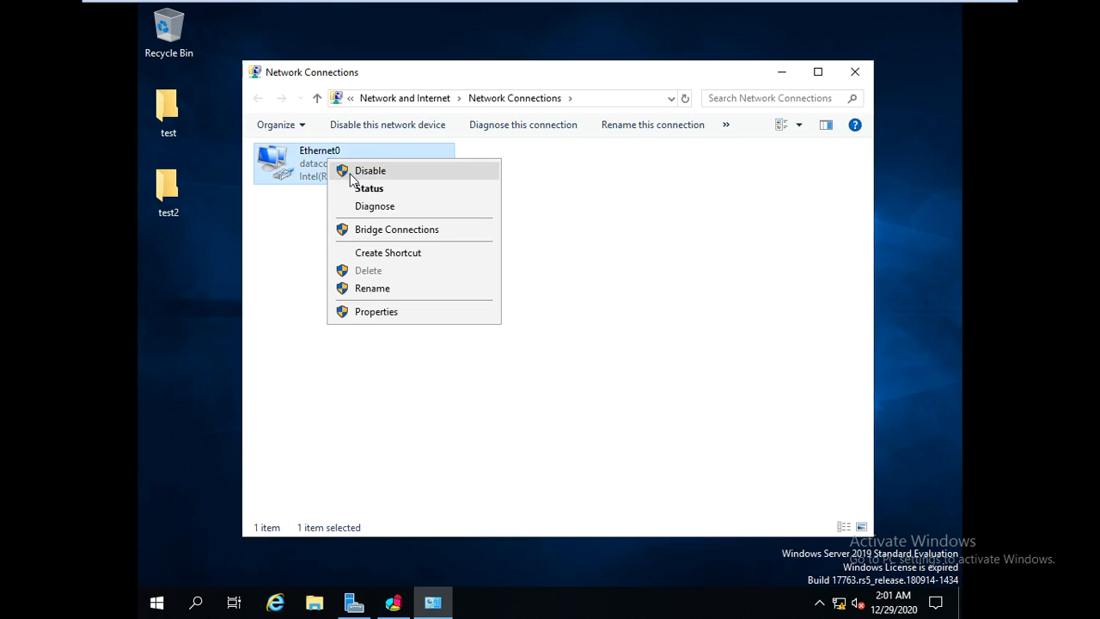
{"action": "left_click", "coordinate": [365, 189]}
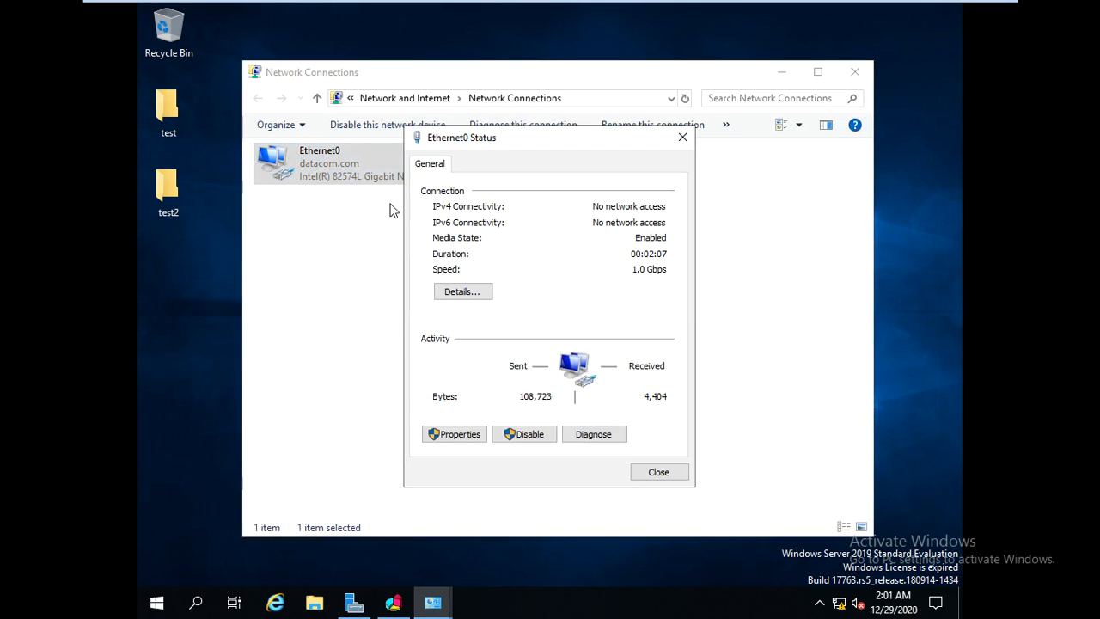
{"action": "left_click", "coordinate": [473, 296]}
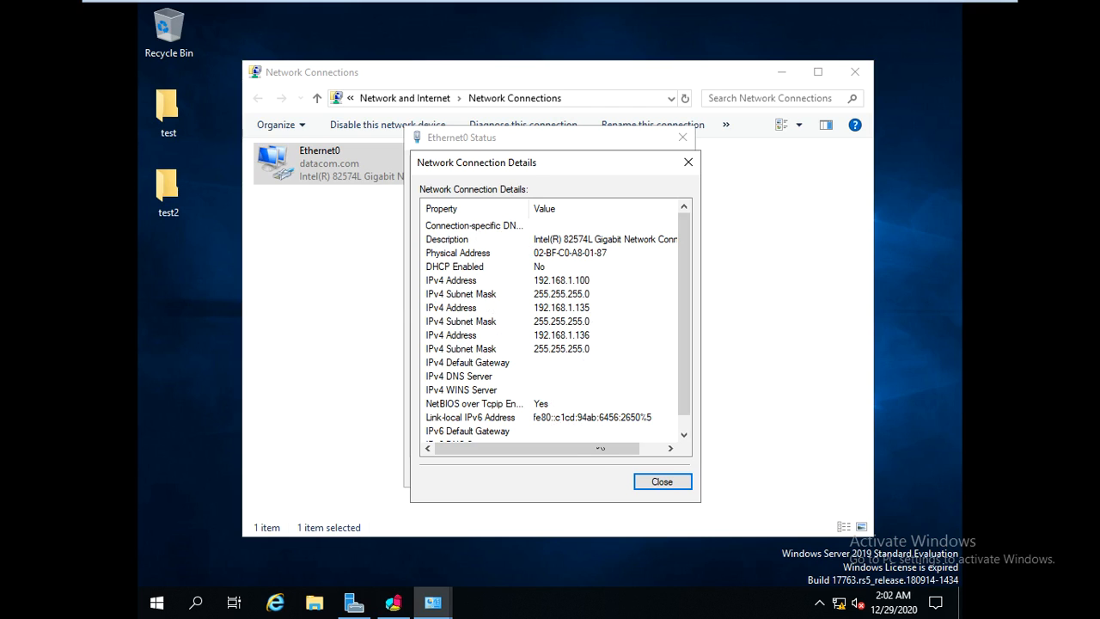
Step: Close the Ethernet0 details and status, minimize Network Connections, and switch to Network Load Balancing Manager
{"action": "left_click", "coordinate": [670, 484]}
{"action": "left_click", "coordinate": [662, 478]}
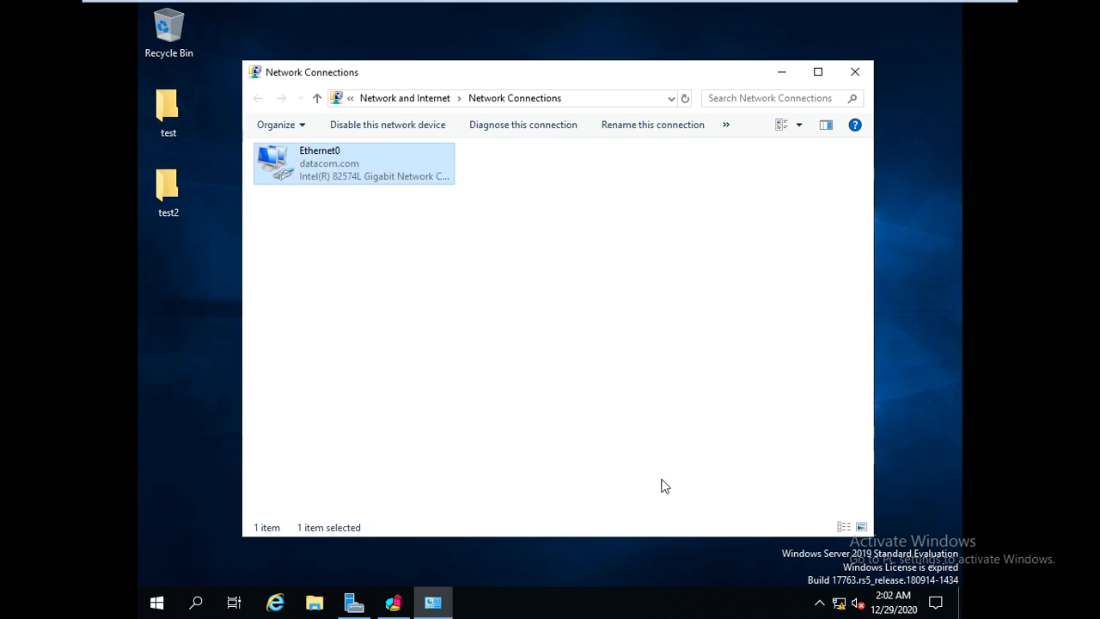
{"action": "left_click", "coordinate": [781, 72]}
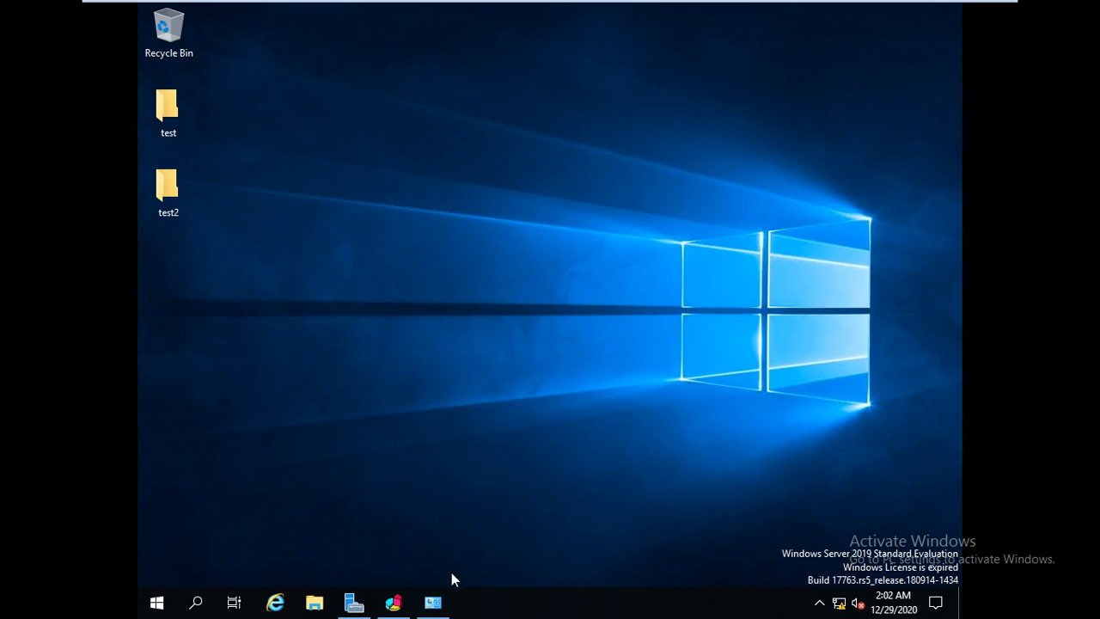
{"action": "left_click", "coordinate": [392, 603]}
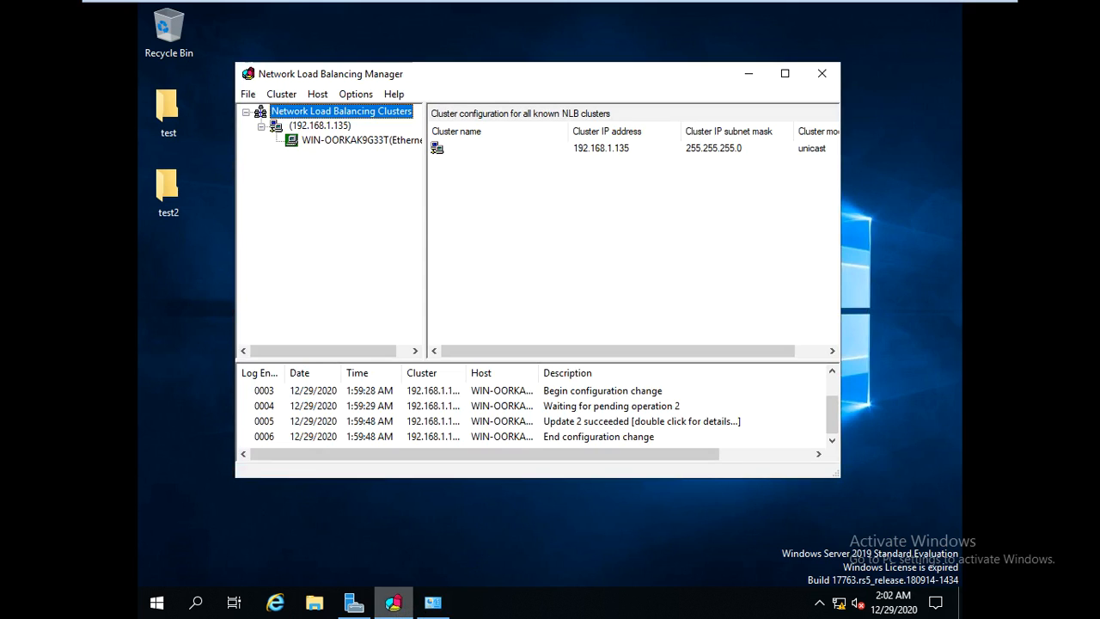
{"action": "right_click", "coordinate": [358, 142]}
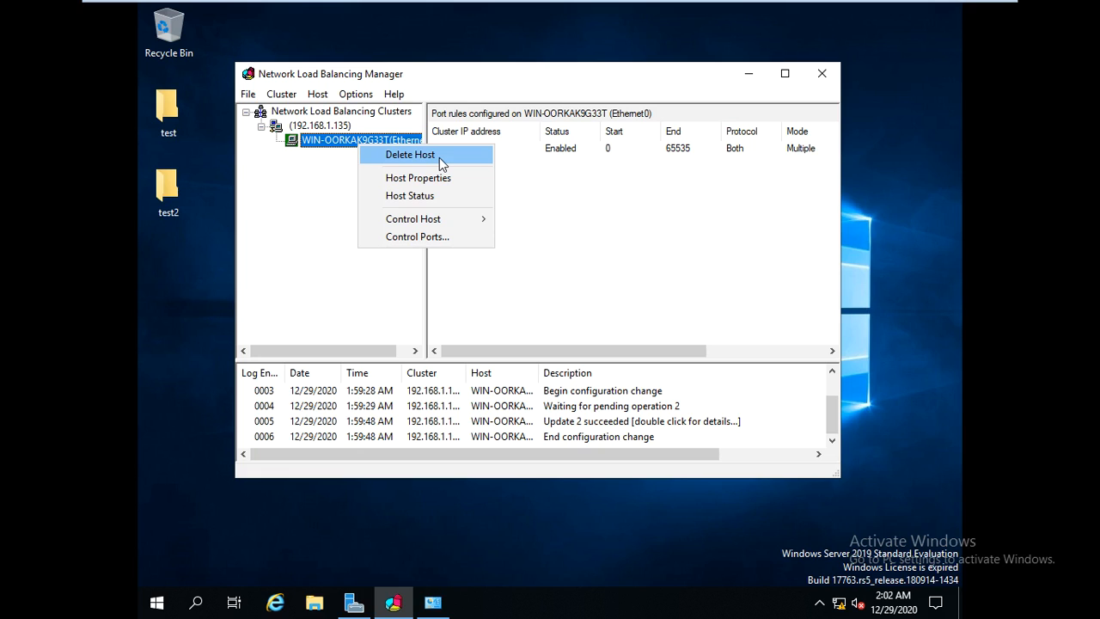
{"action": "left_click", "coordinate": [337, 208]}
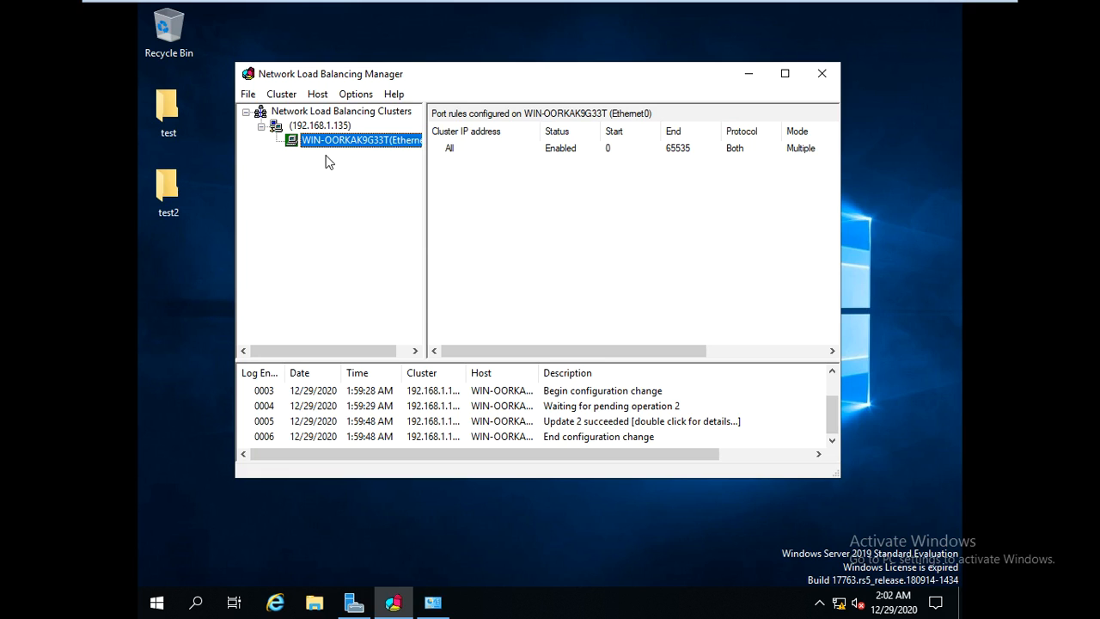
{"action": "right_click", "coordinate": [329, 128]}
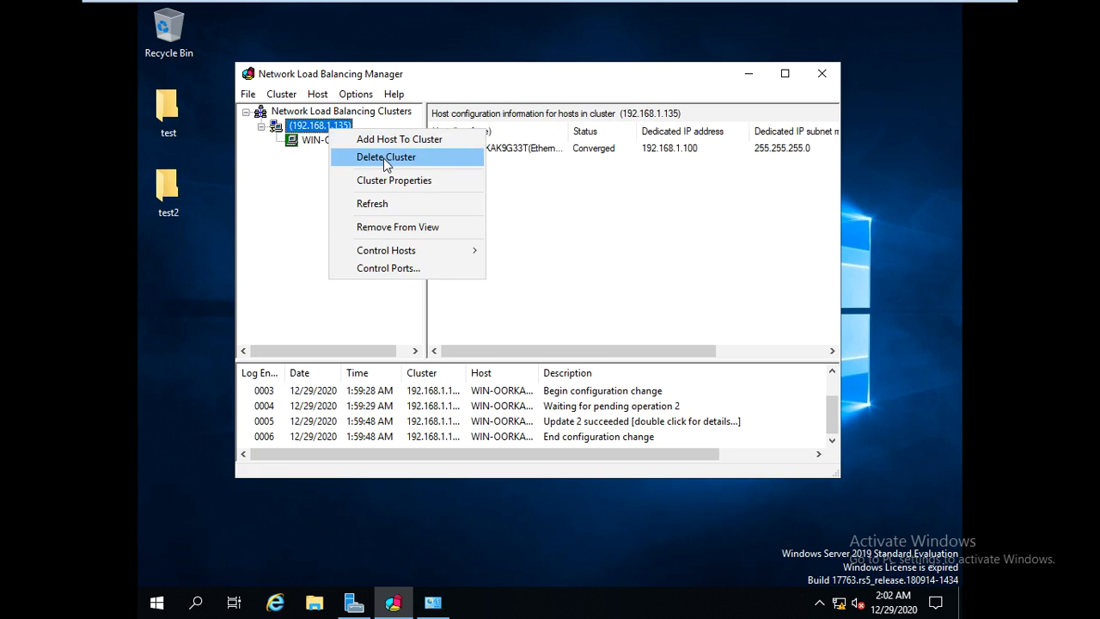
{"action": "left_click", "coordinate": [295, 223]}
Step: Delete host WIN-OORKAK9G33T from the 192.168.1.135 cluster, confirm the removal, and close Network Load Balancing Manager
{"action": "right_click", "coordinate": [343, 139]}
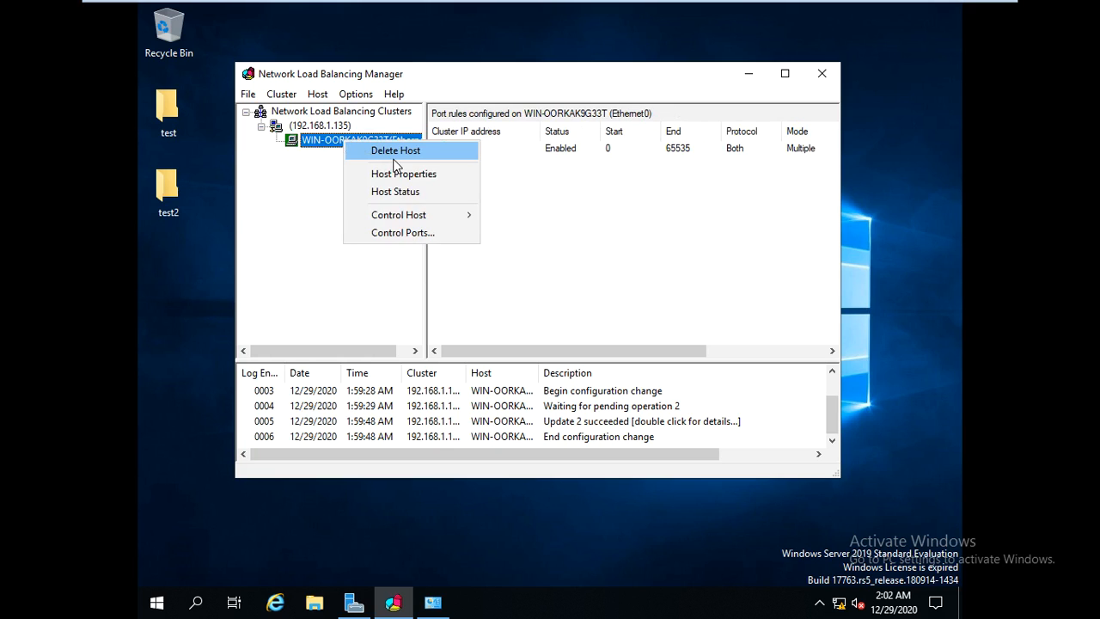
{"action": "left_click", "coordinate": [410, 153]}
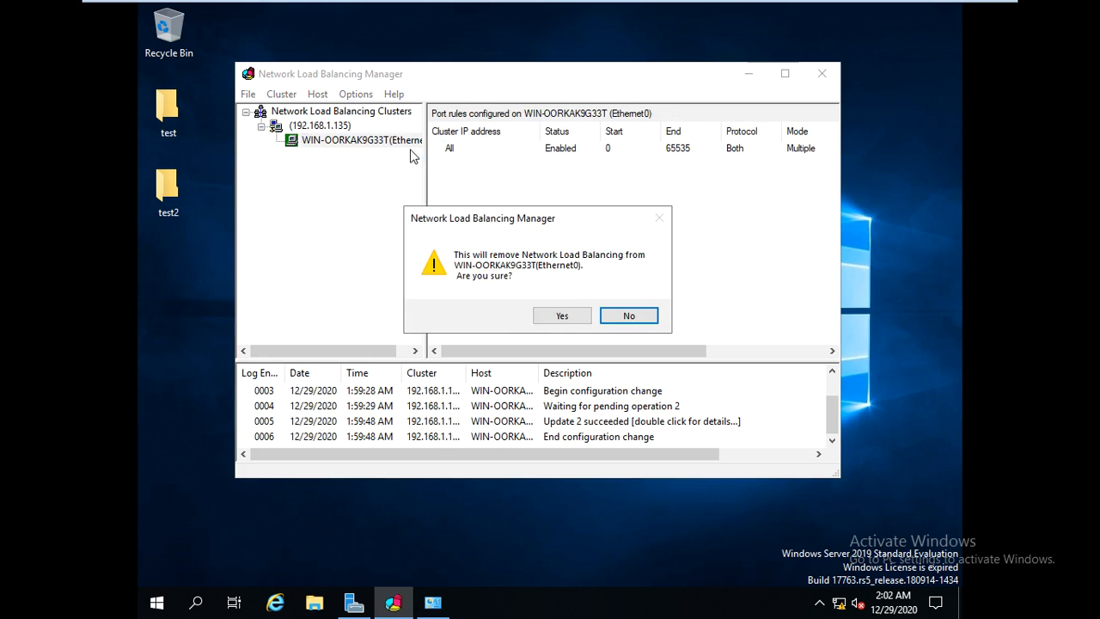
{"action": "left_click", "coordinate": [565, 319]}
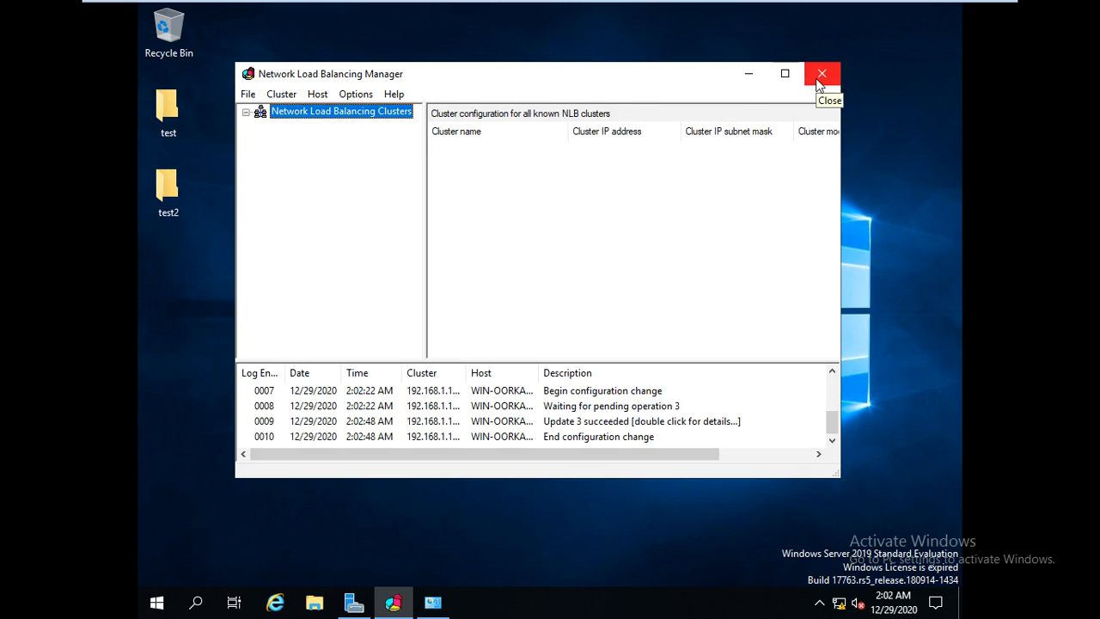
{"action": "left_click", "coordinate": [821, 76]}
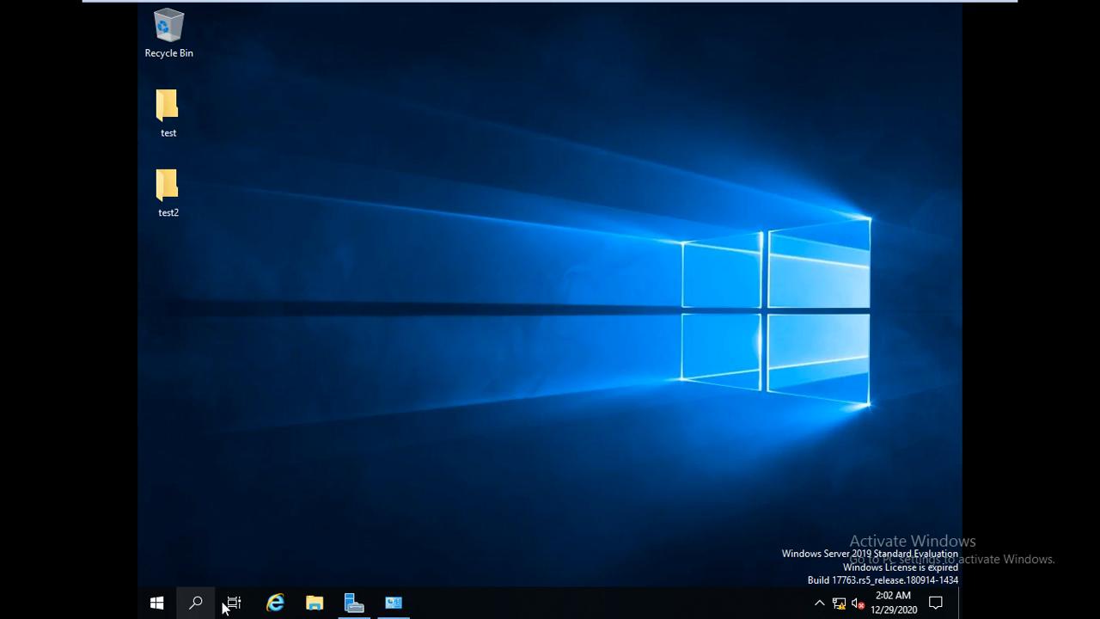
Step: Reopen Network Connections through the Run dialog and view the Ethernet0 connection details to check the remaining IPv4 addresses
{"action": "right_click", "coordinate": [156, 603]}
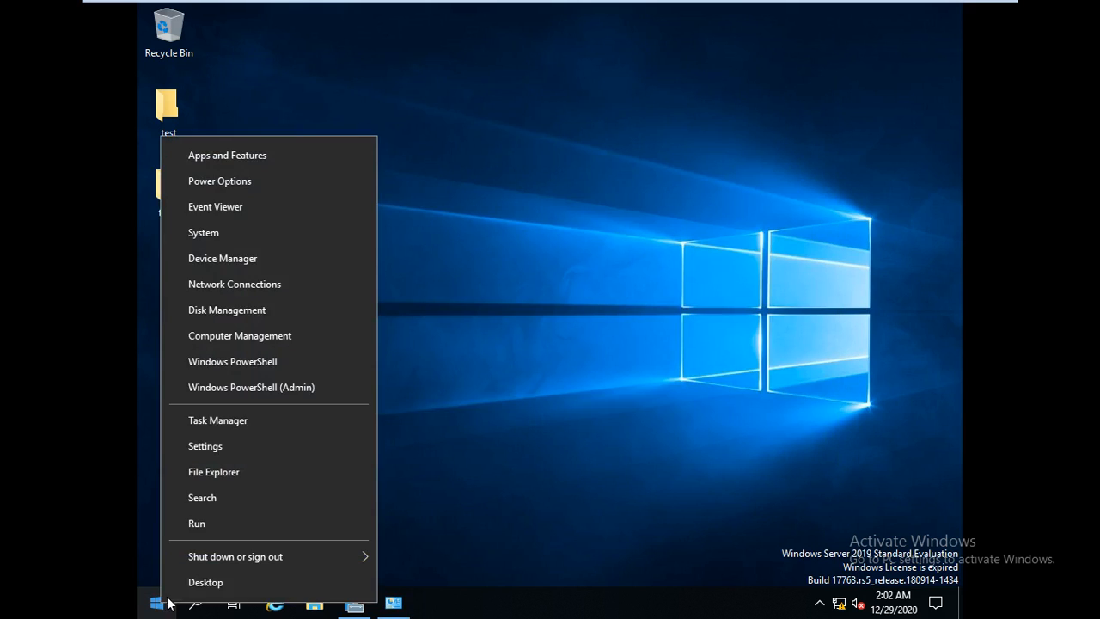
{"action": "left_click", "coordinate": [250, 527]}
{"action": "left_click", "coordinate": [261, 551]}
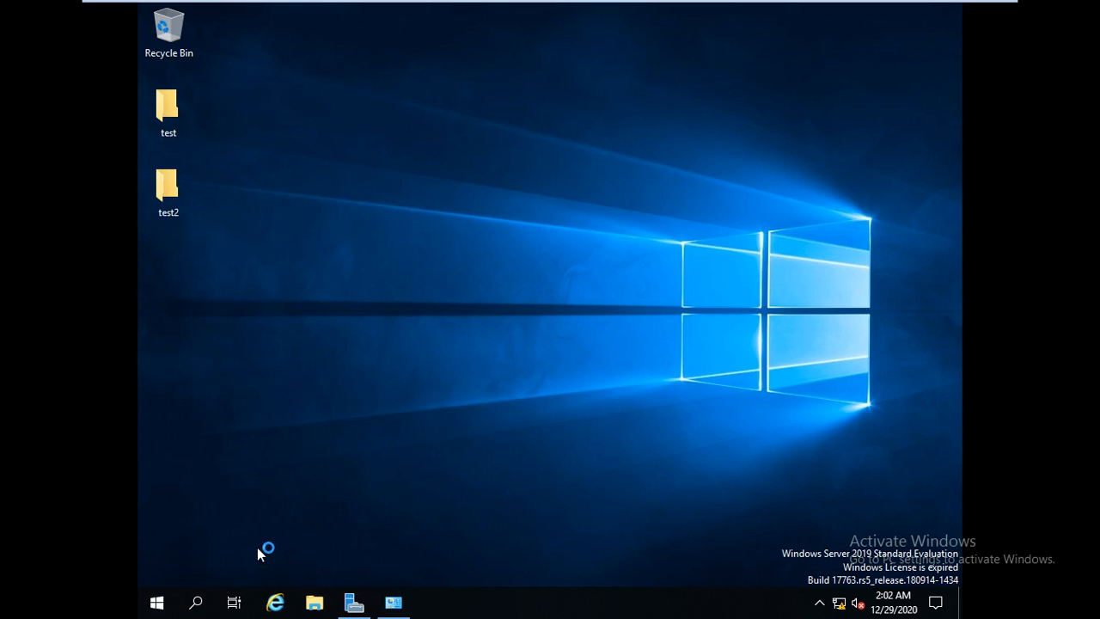
{"action": "right_click", "coordinate": [343, 163]}
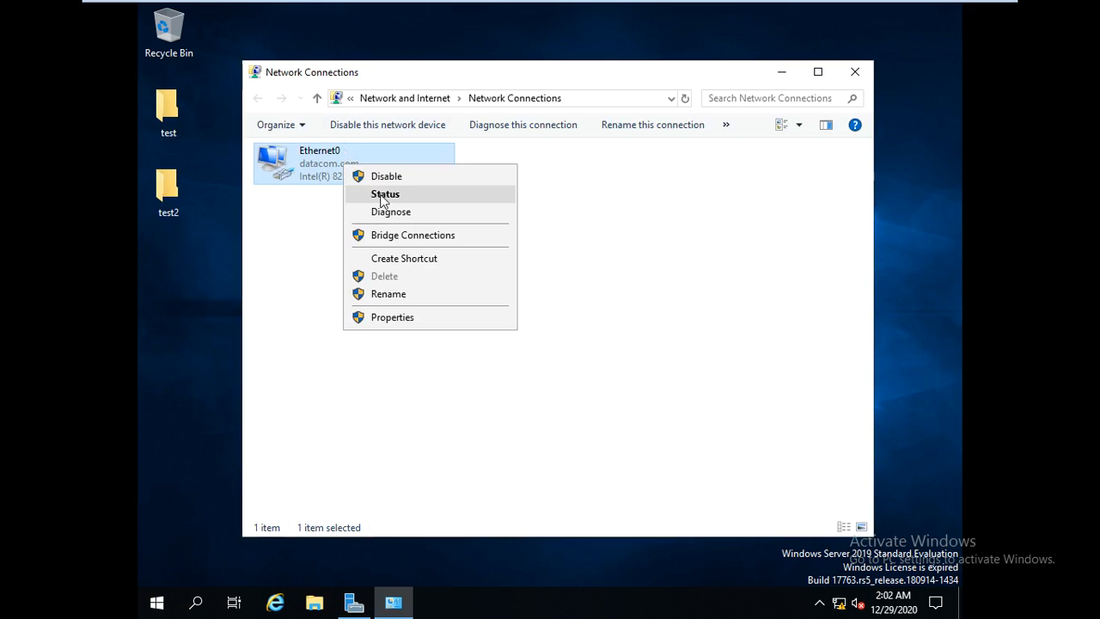
{"action": "left_click", "coordinate": [389, 195]}
{"action": "left_click", "coordinate": [461, 290]}
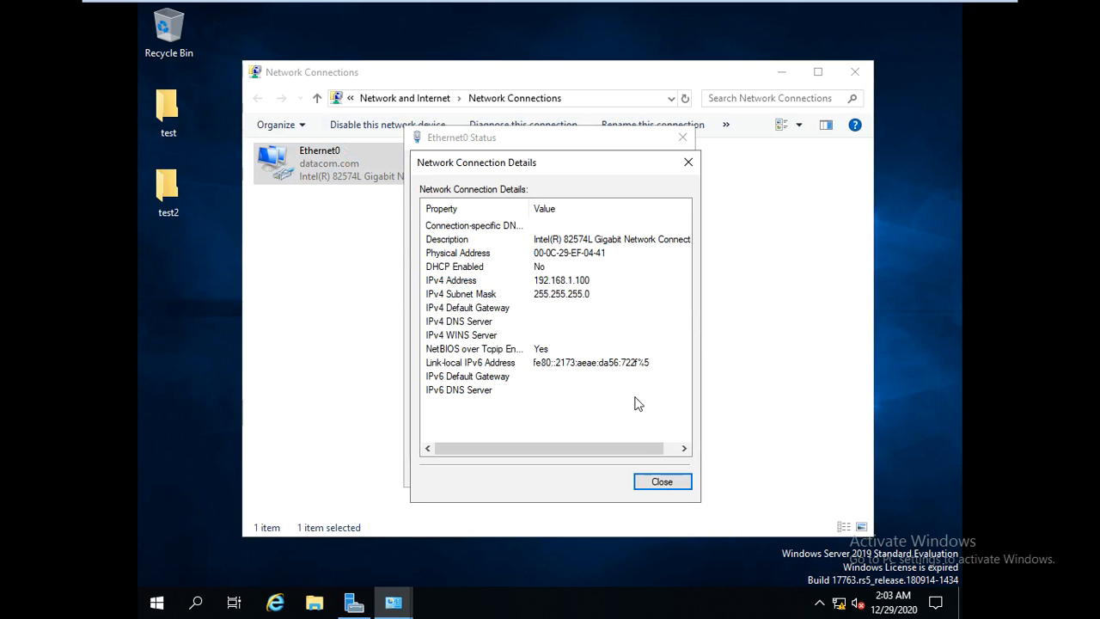
Step: Close the Ethernet0 dialogs and Network Connections, and minimize the Windows Server 2019 virtual machine to the host desktop
{"action": "left_click", "coordinate": [659, 481]}
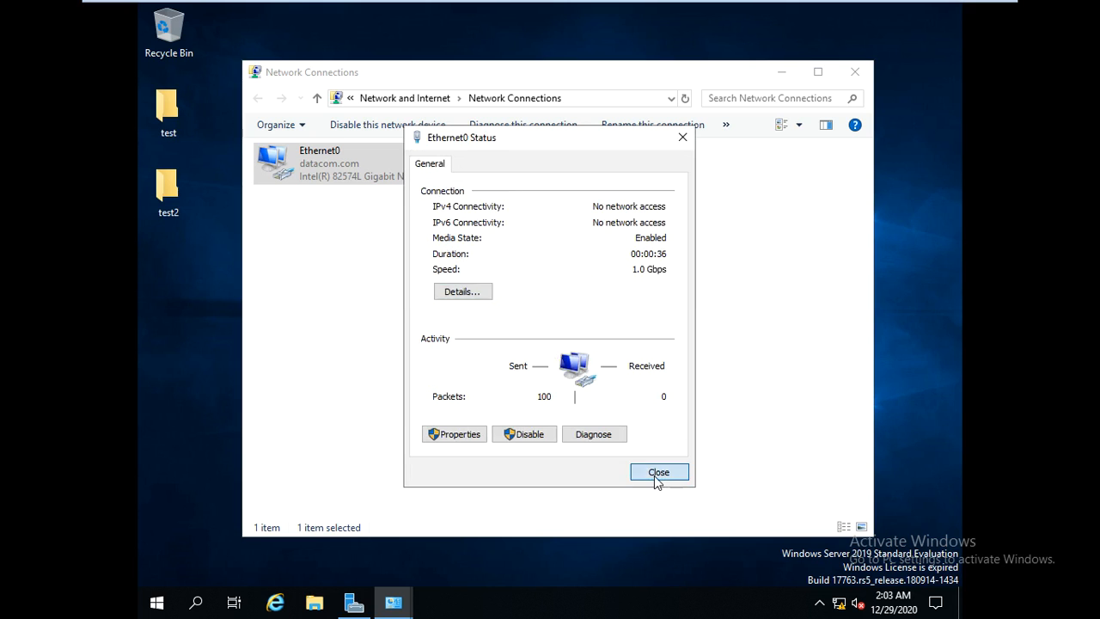
{"action": "left_click", "coordinate": [653, 475]}
{"action": "left_click", "coordinate": [854, 71]}
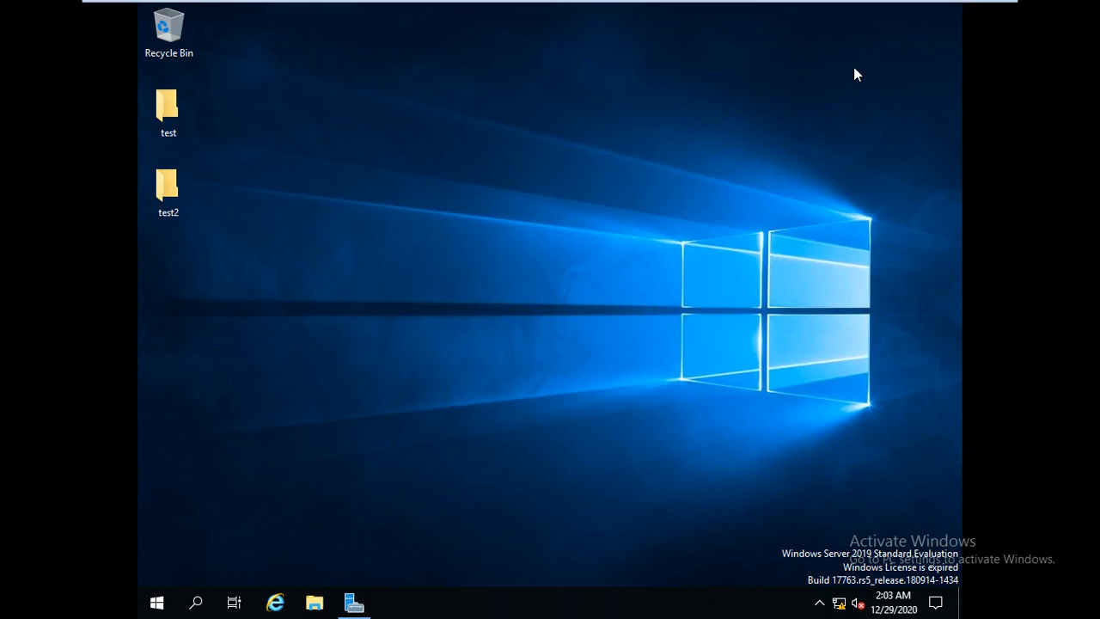
{"action": "mouse_move", "coordinate": [645, 5]}
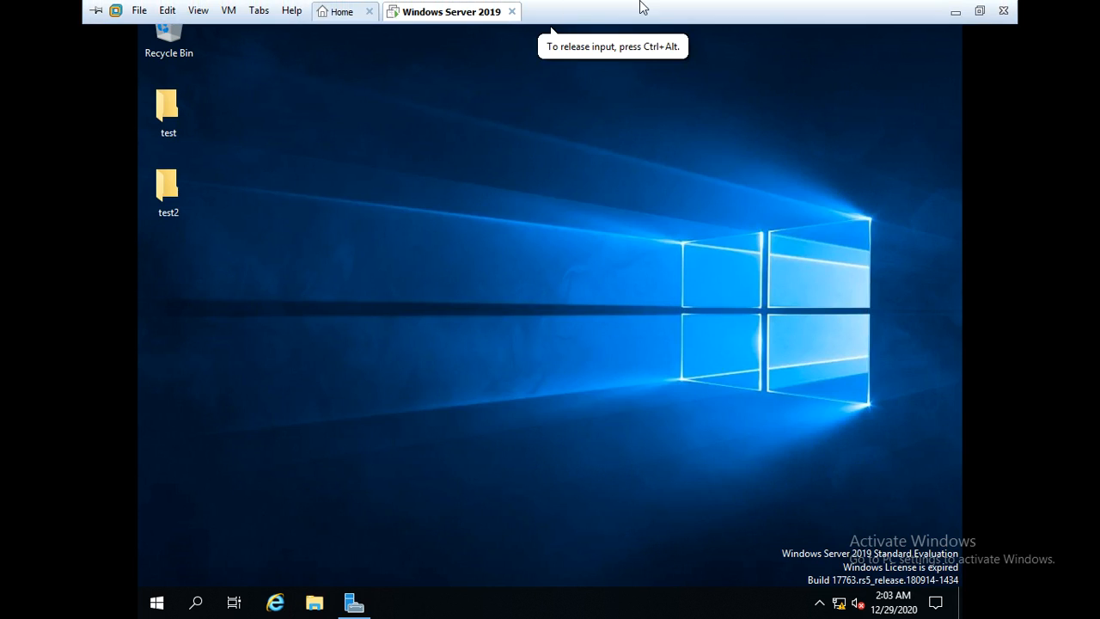
{"action": "left_click", "coordinate": [953, 11]}
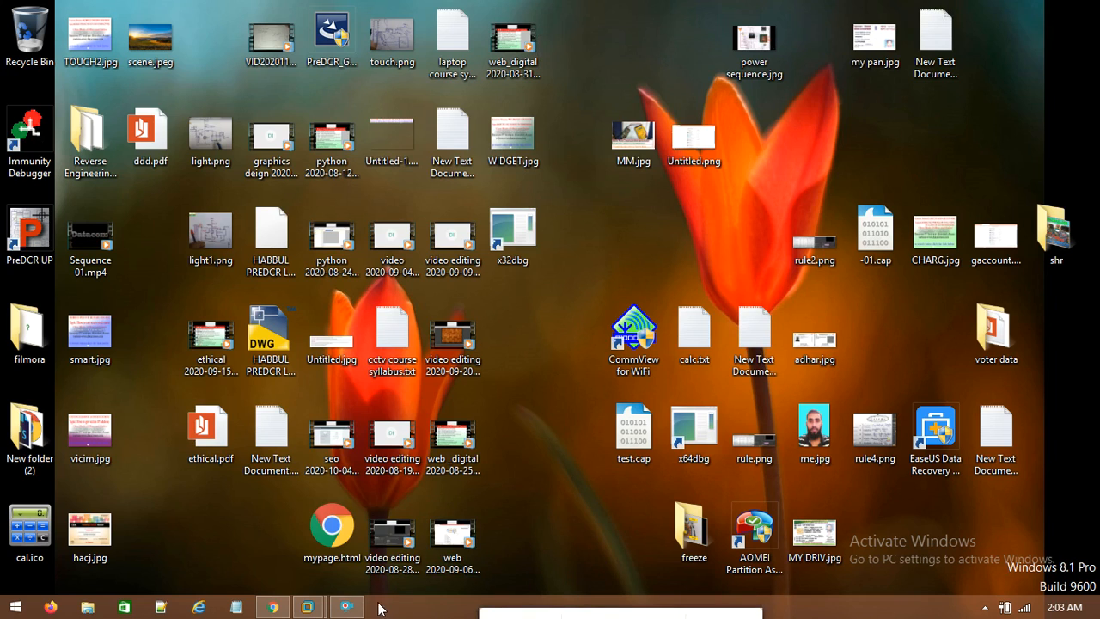